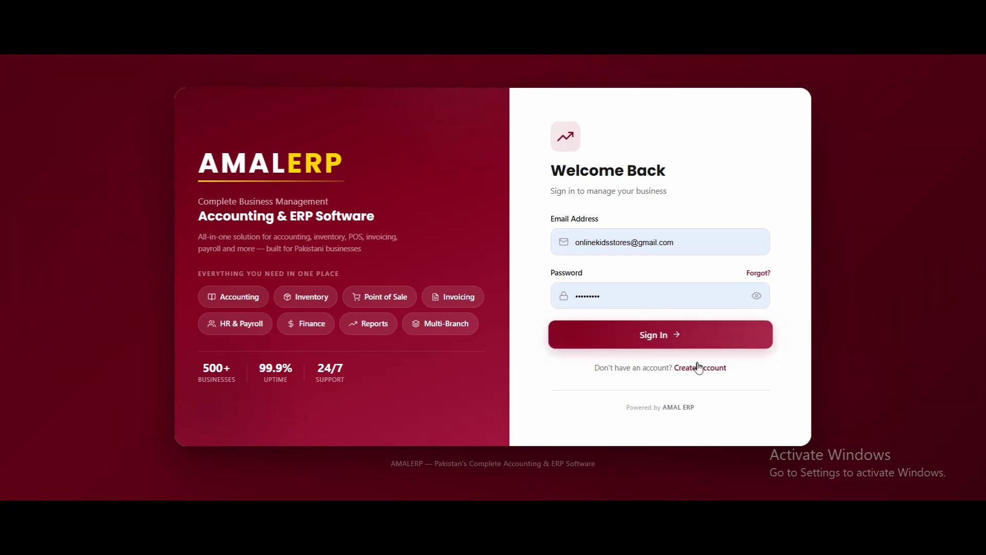
- Sign in with the filled-in credentials and look through the dashboard's business health, inventory and cash flow sections
click(678, 334)
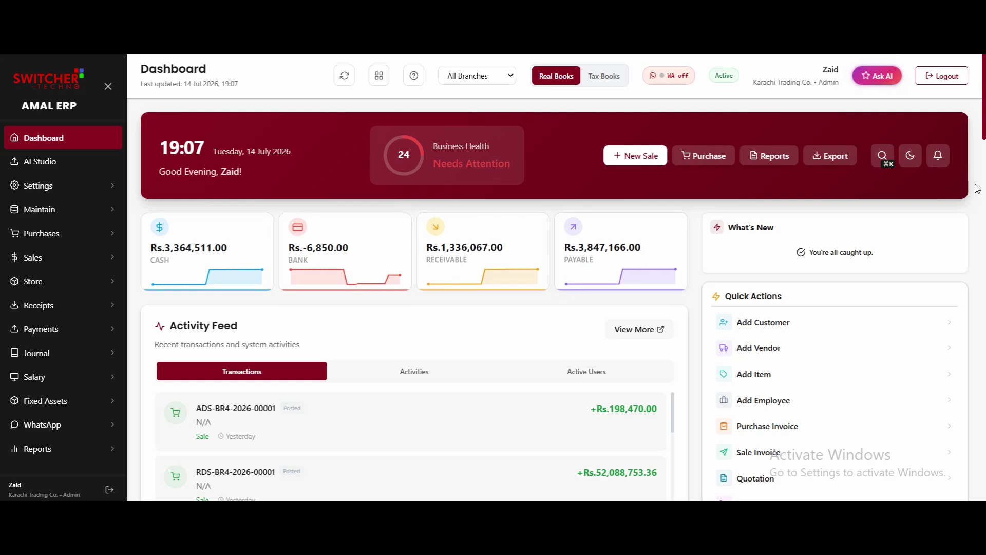
scroll(0, 118, down, 9)
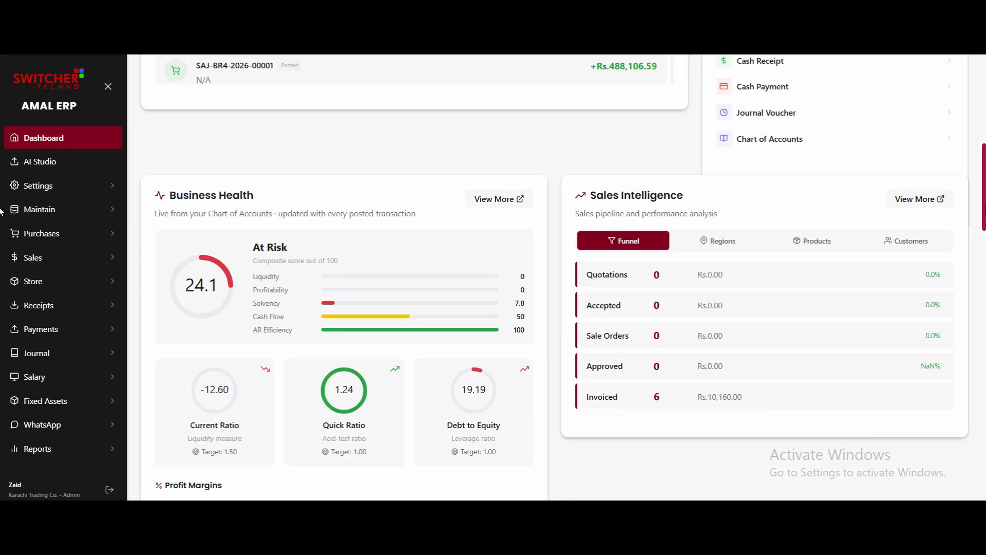
scroll(0, 211, down, 8)
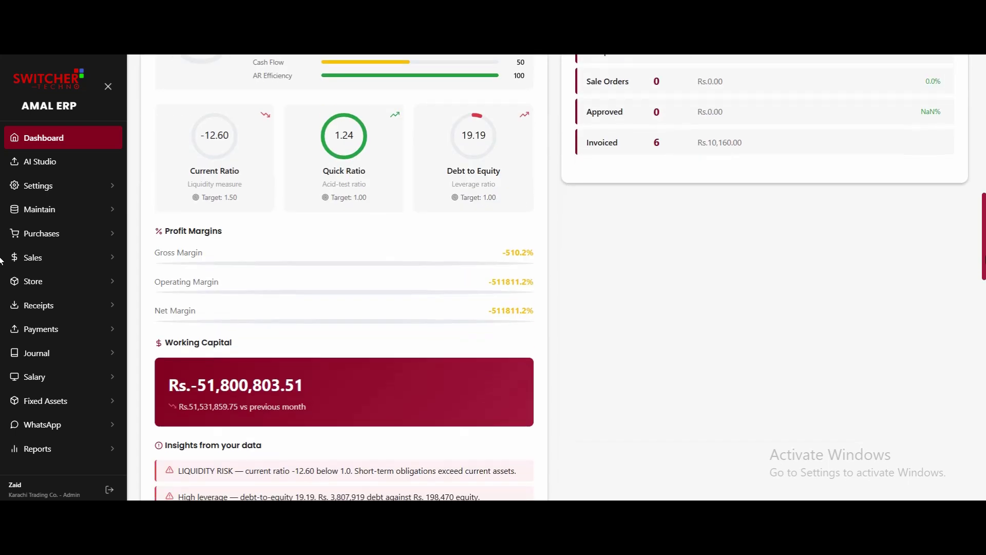
scroll(0, 294, down, 5)
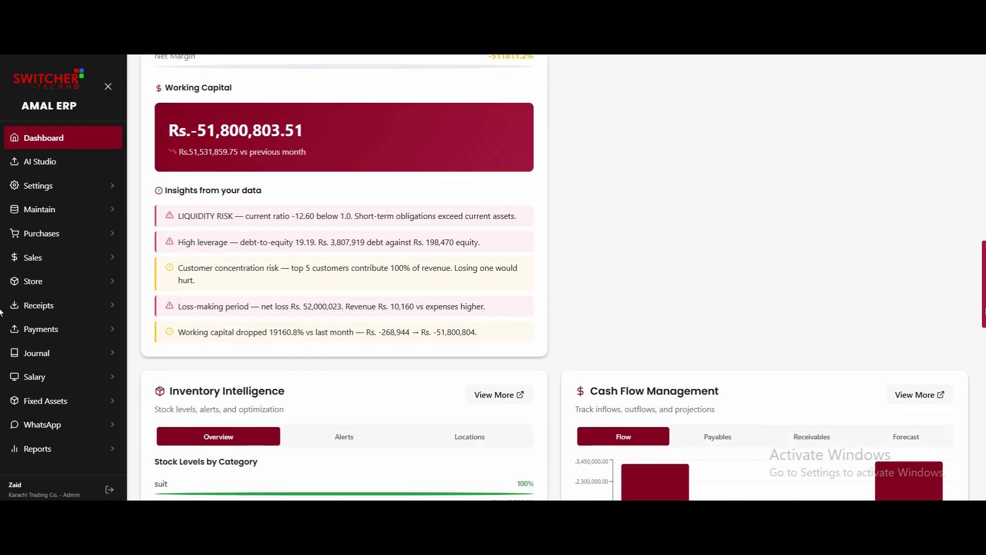
scroll(0, 347, down, 13)
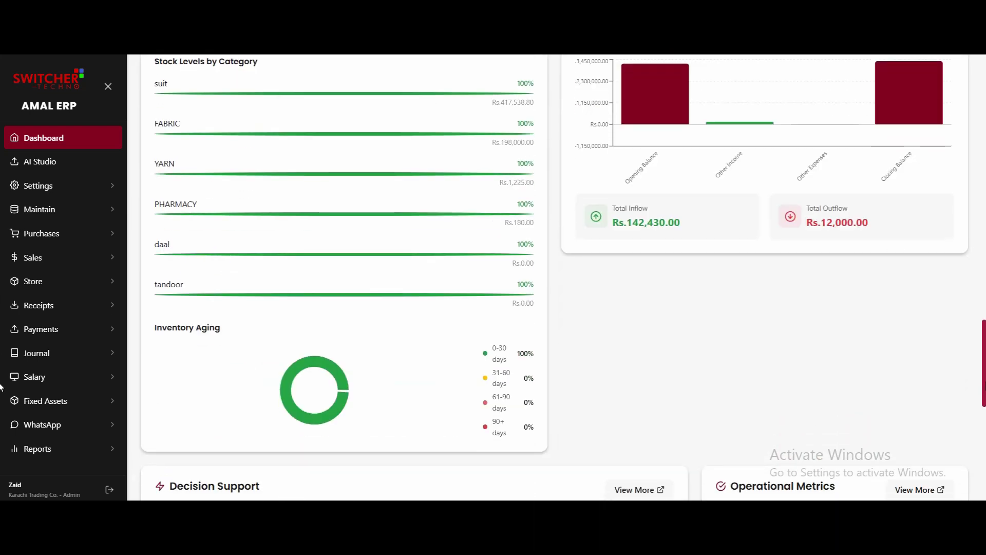
scroll(0, 472, up, 20)
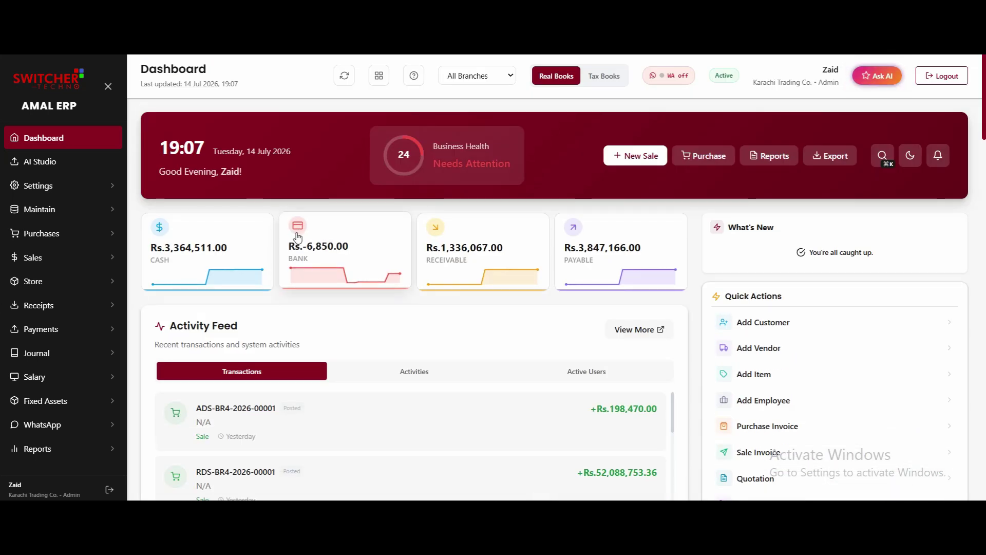
- Open AI Studio's Purchase Invoice import and view its file chooser without selecting a document
click(74, 170)
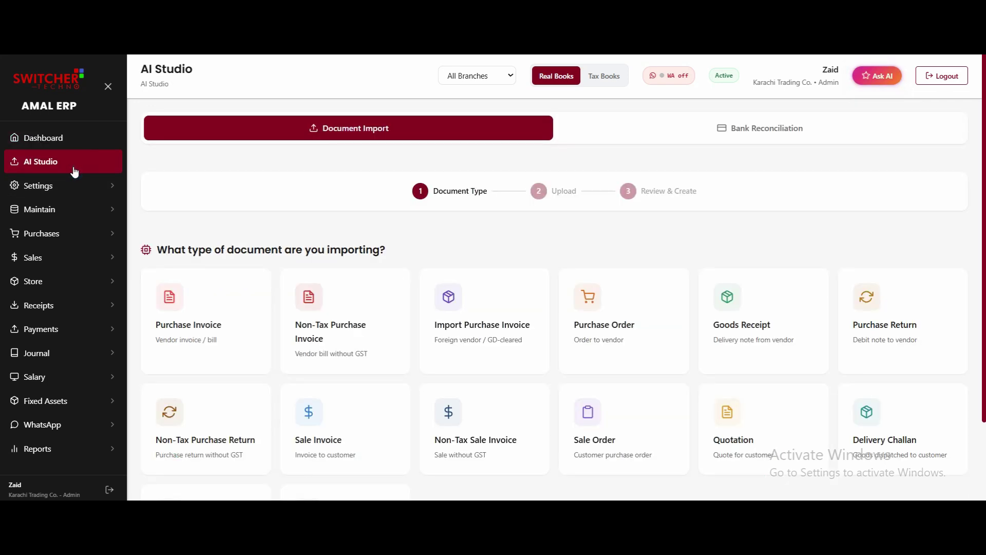
click(212, 316)
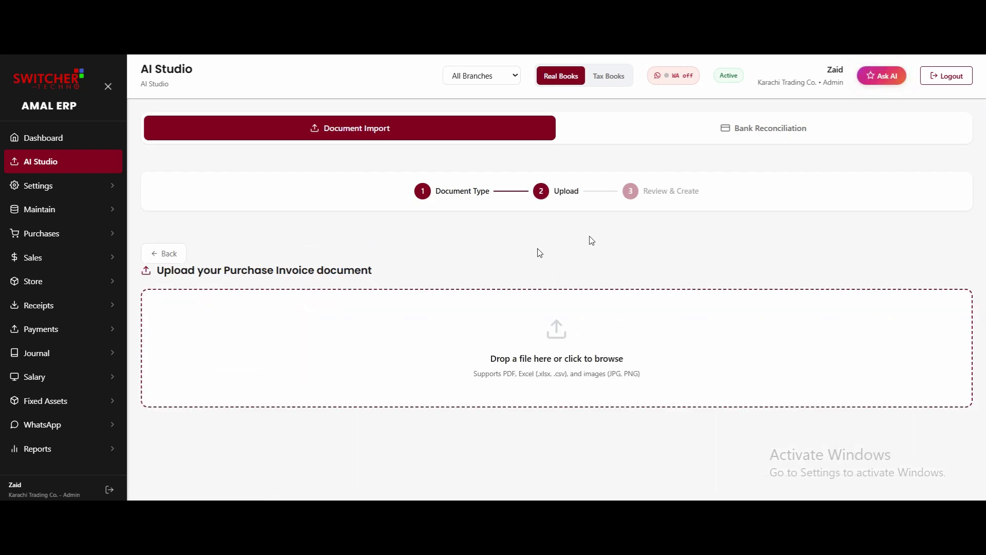
click(558, 348)
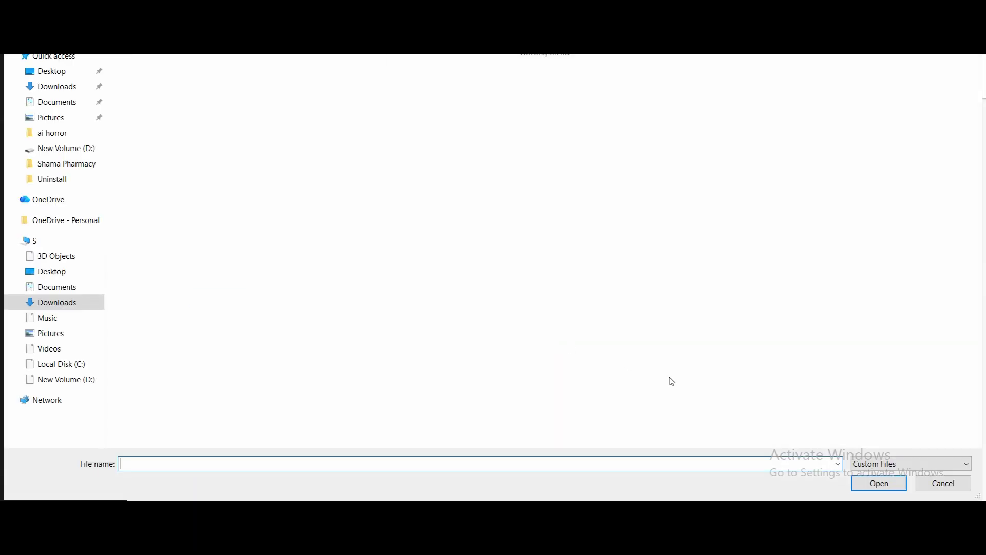
click(941, 484)
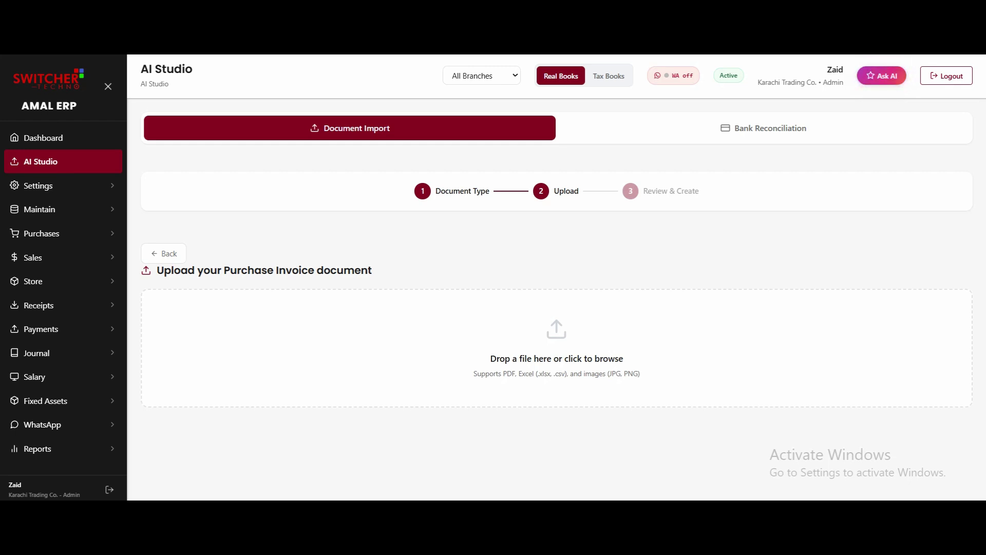
- View AI Studio's Bank Reconciliation section and go back to the document type selection for importing
click(835, 129)
click(393, 129)
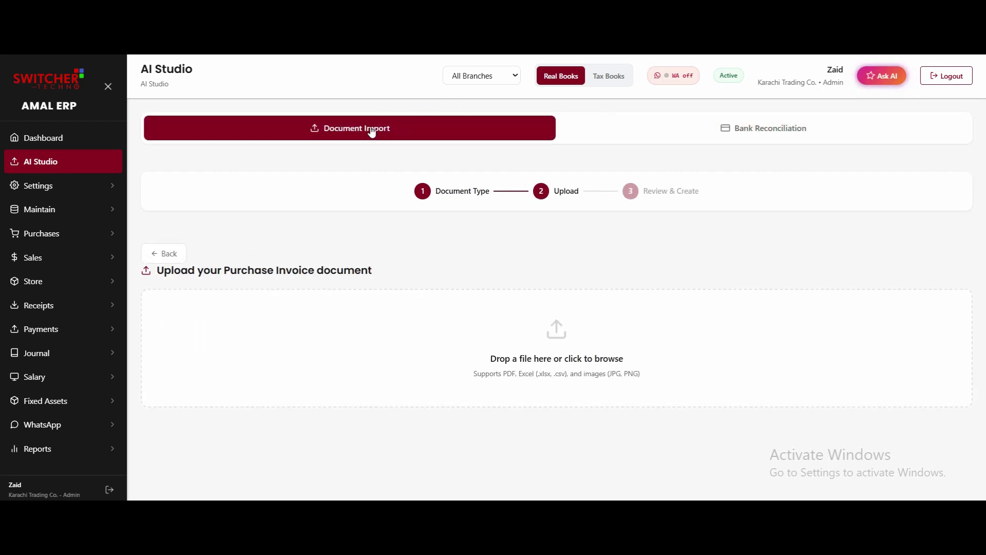
click(164, 253)
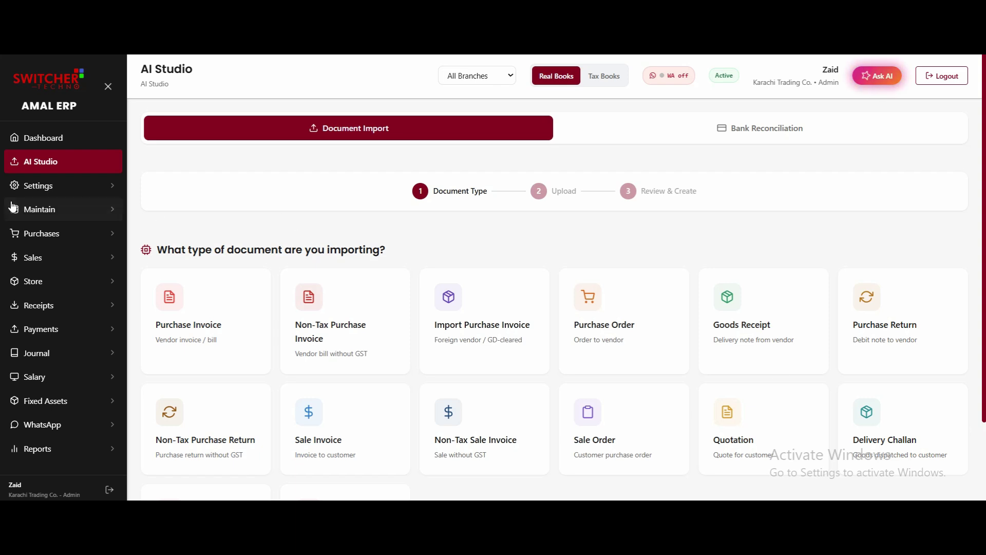
- Open the Chart of Accounts and examine the current, fixed and other asset categories under Assets
click(51, 190)
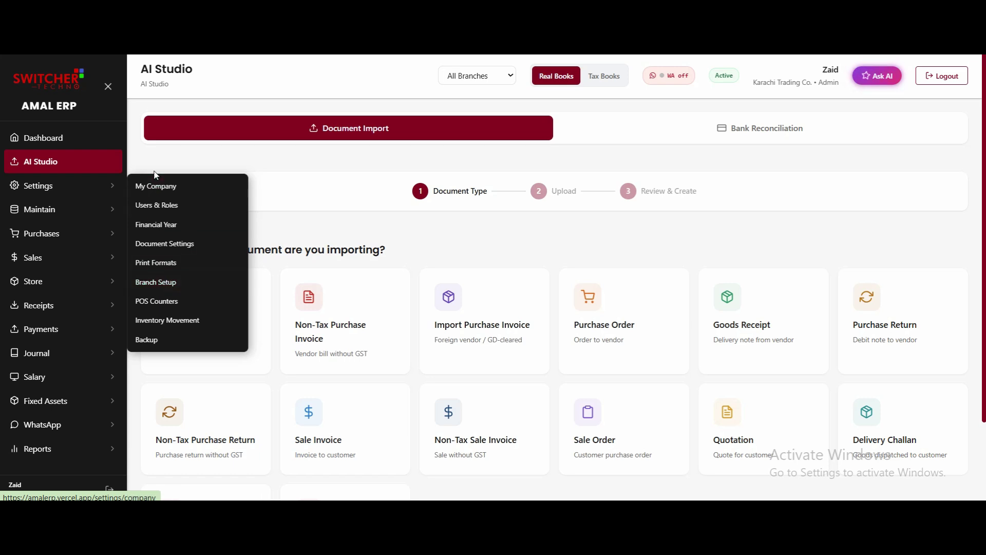
mouse_move(72, 210)
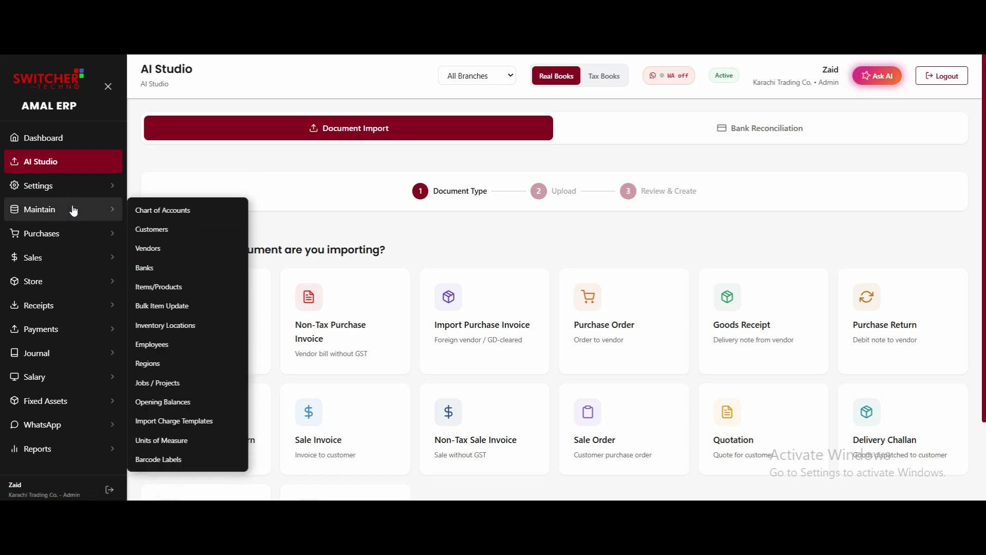
click(147, 212)
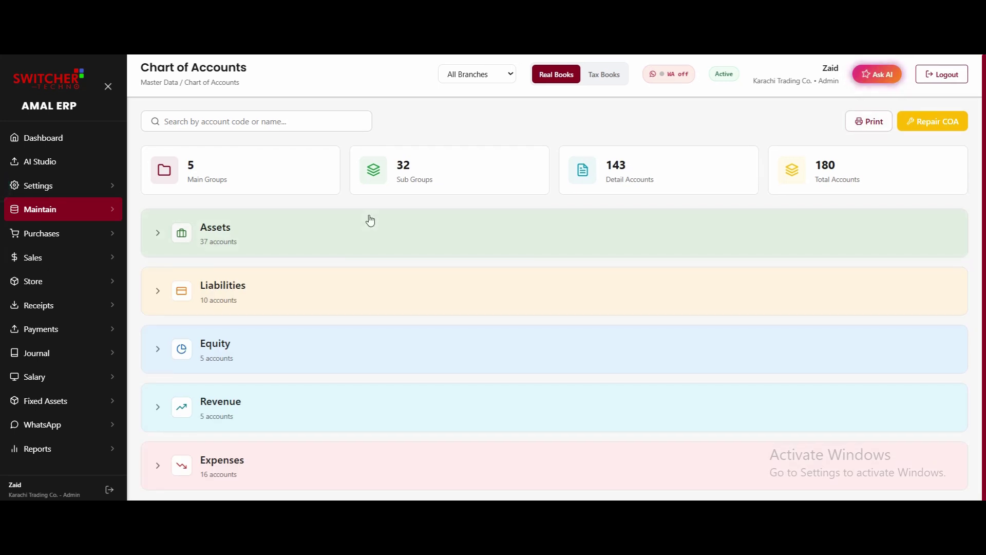
click(306, 243)
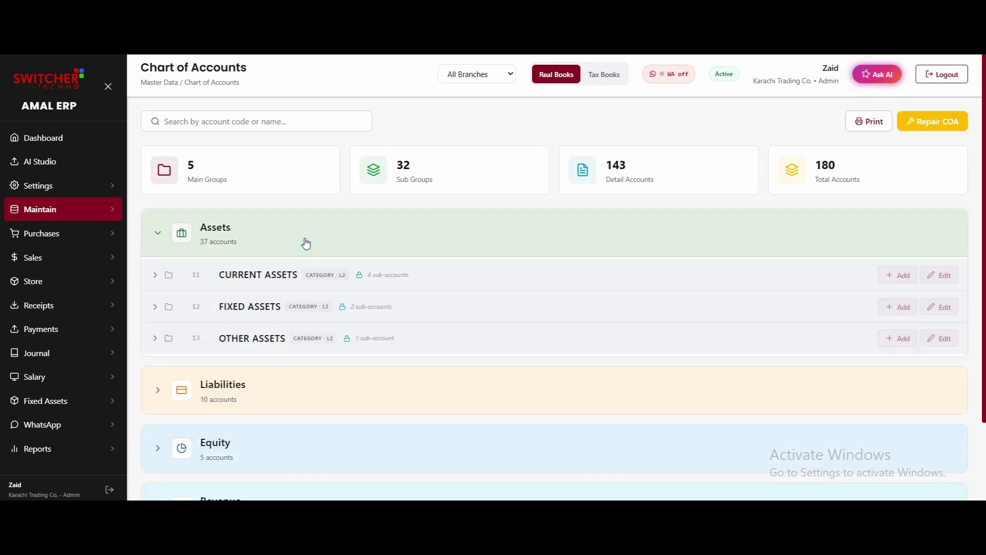
click(266, 310)
click(264, 306)
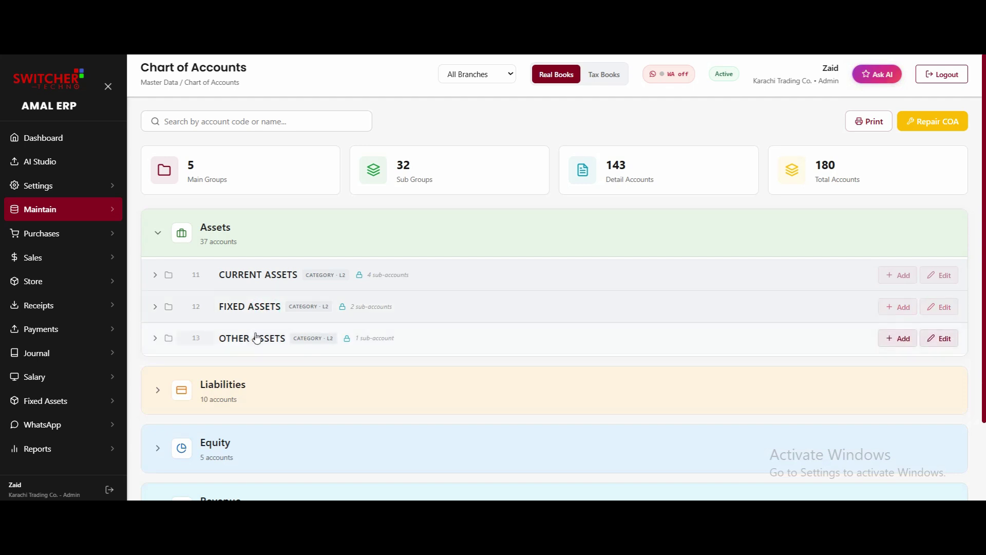
click(257, 338)
click(257, 338)
click(251, 277)
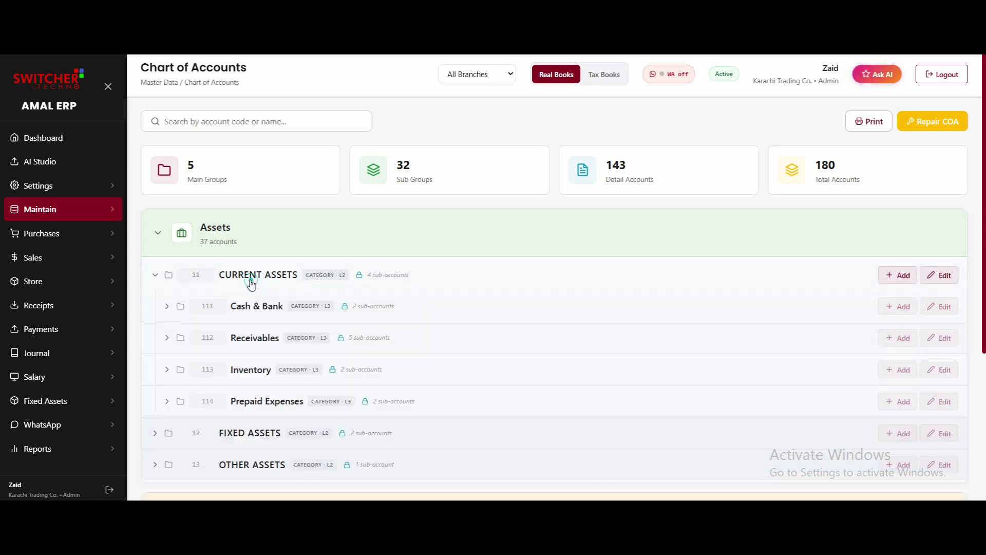
click(251, 278)
click(222, 242)
- Examine the current and long term liability categories under Liabilities, leaving the group collapsed
click(187, 291)
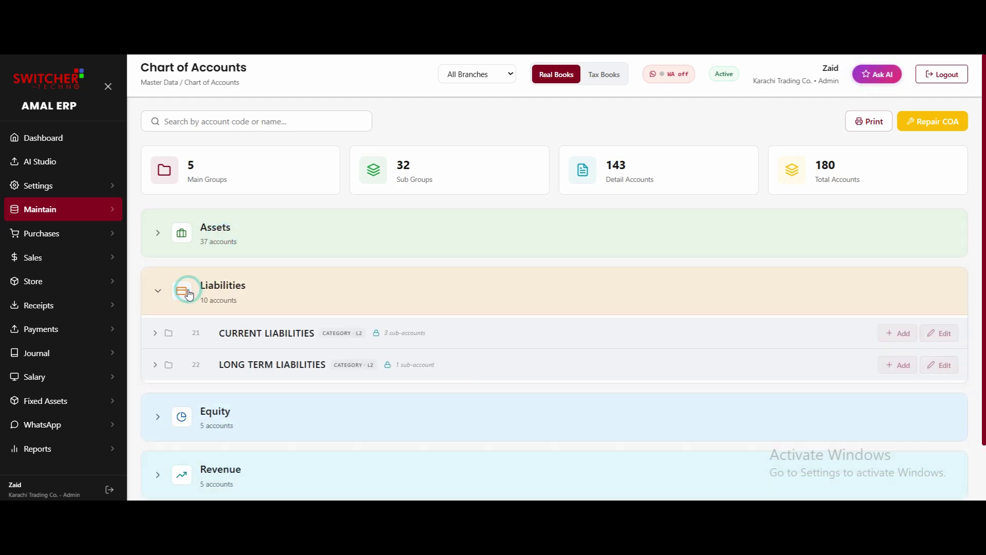
click(233, 334)
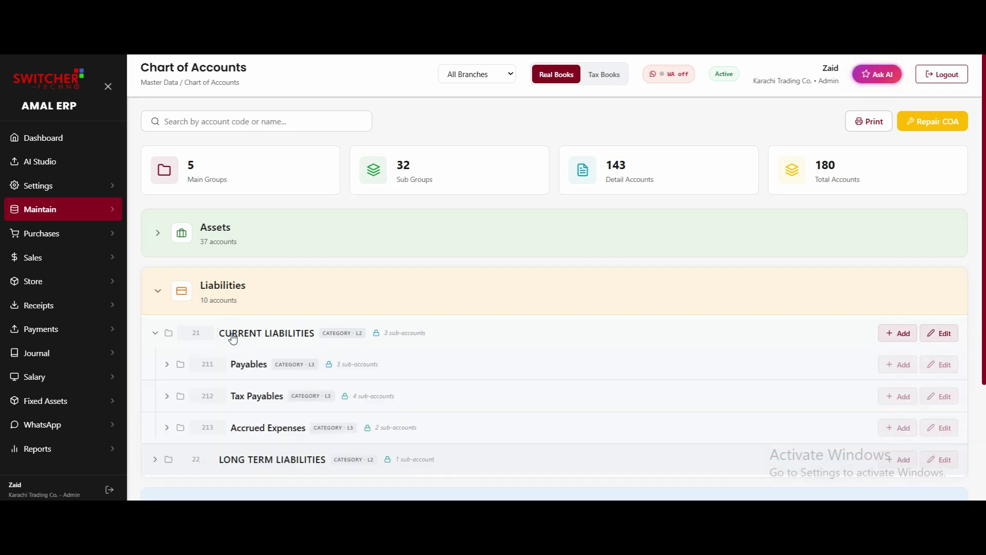
click(232, 333)
click(243, 371)
click(243, 368)
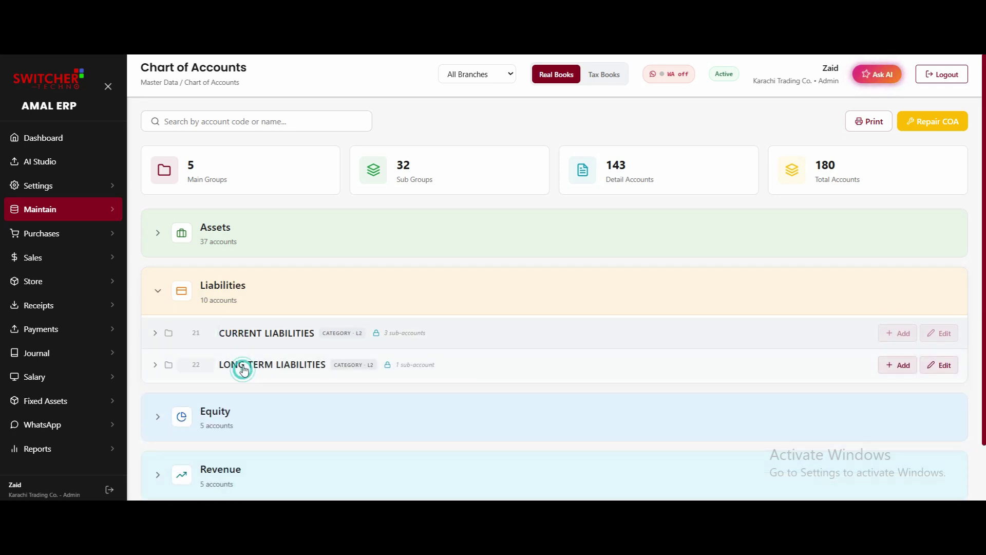
click(233, 334)
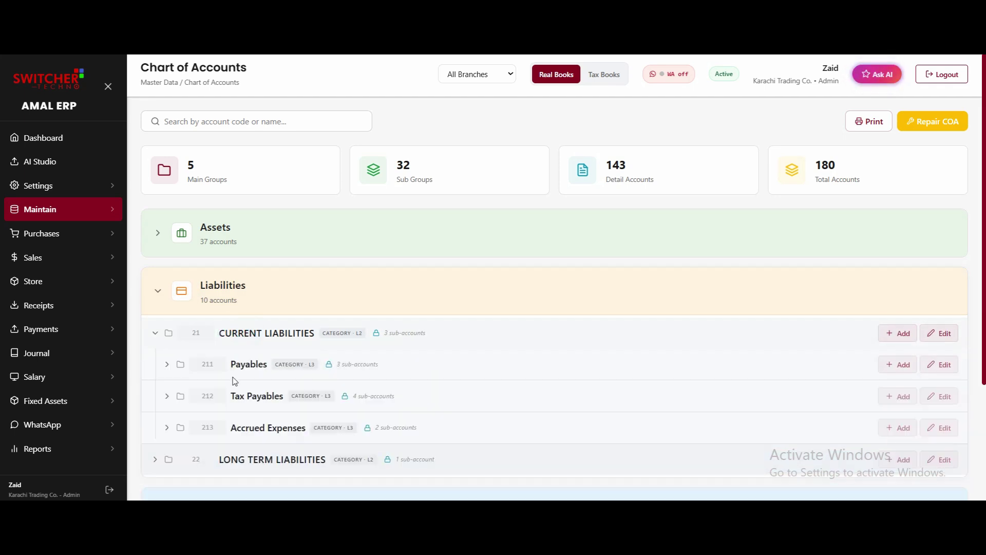
click(231, 338)
click(207, 288)
- Examine the Equity group and the sub-account under its Capital category, leaving the group collapsed
click(205, 350)
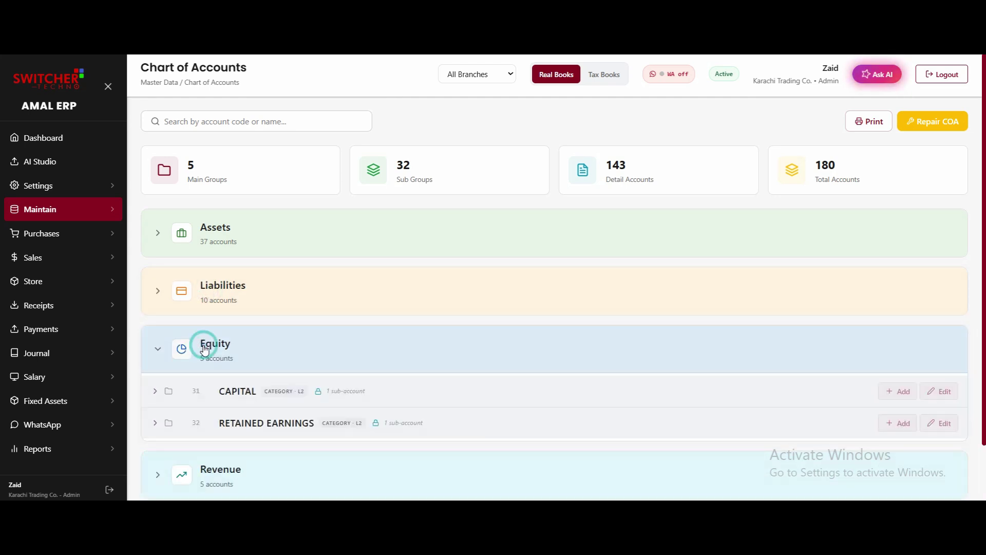
scroll(2, 368, down, 1)
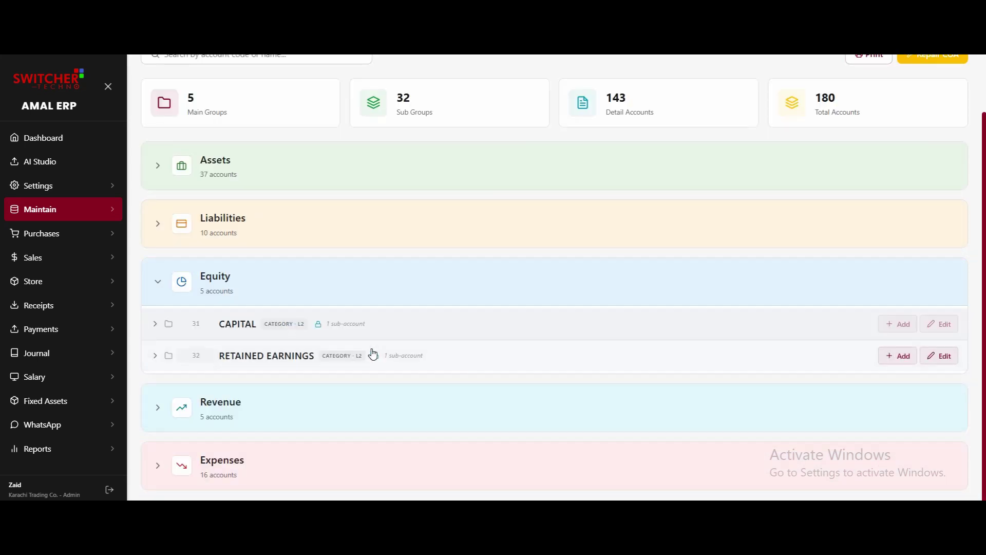
double_click(235, 331)
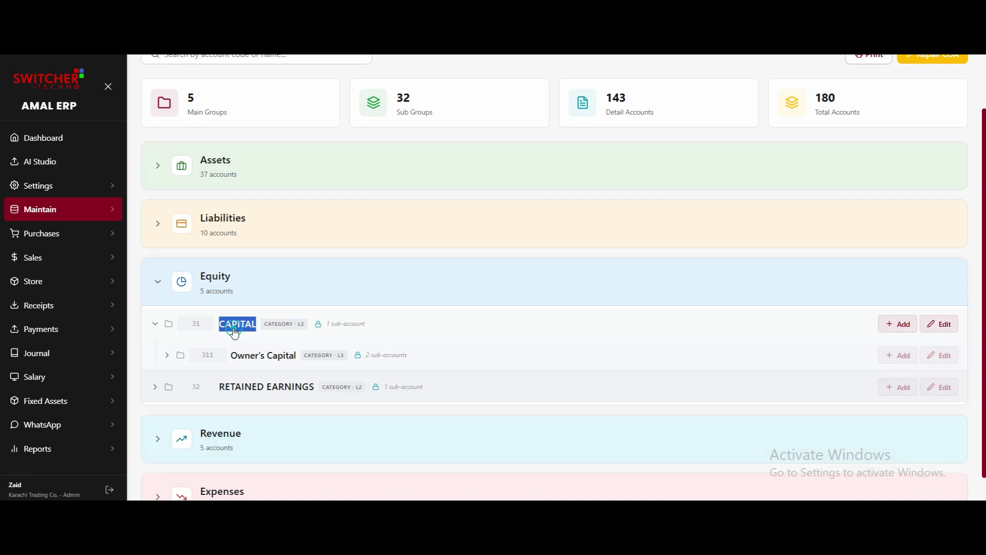
click(217, 278)
- Examine the Revenue group and its Operating Revenue category, leaving the group collapsed
click(229, 411)
scroll(229, 409, down, 1)
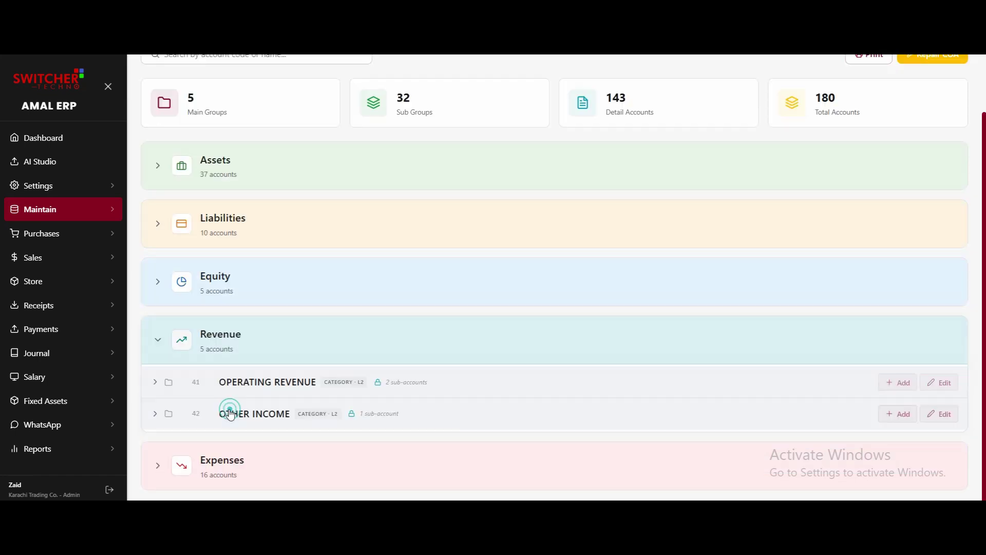
click(264, 385)
click(265, 385)
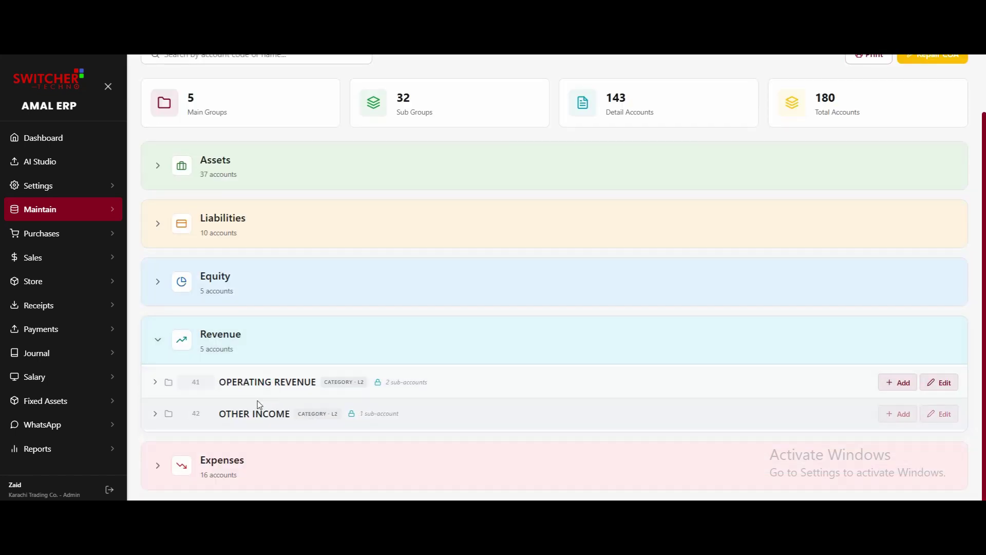
click(211, 332)
- Examine the cost of sales, operating and financial expense categories under Expenses, leaving the group collapsed
click(229, 461)
scroll(228, 456, down, 1)
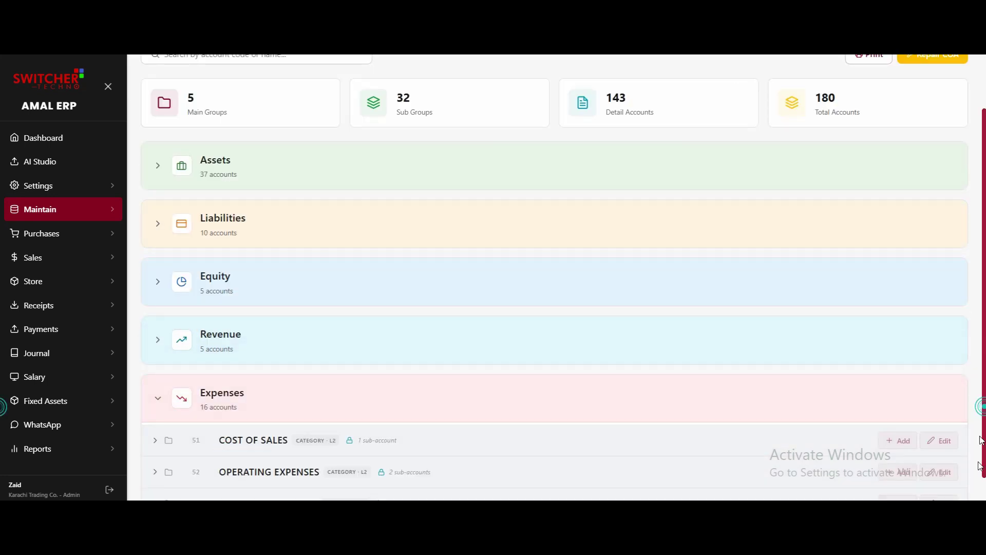
scroll(984, 409, down, 1)
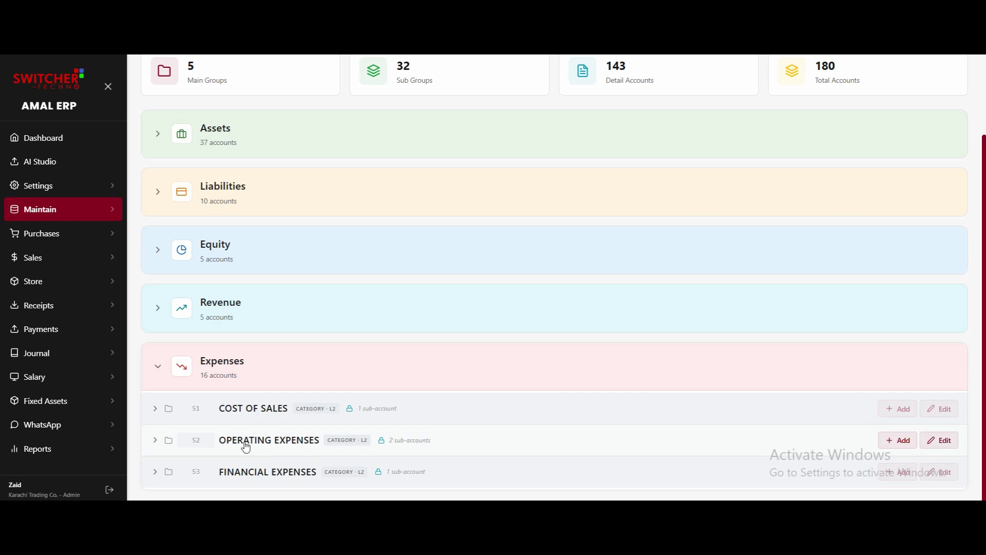
click(183, 365)
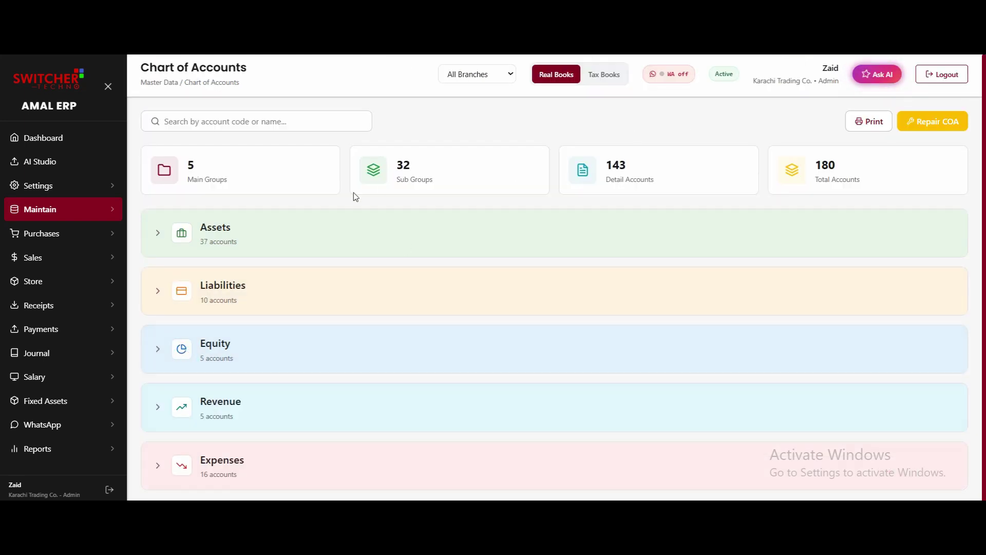
- Open the Customers master data and examine the company and contact fields of a new customer form
click(100, 219)
click(186, 231)
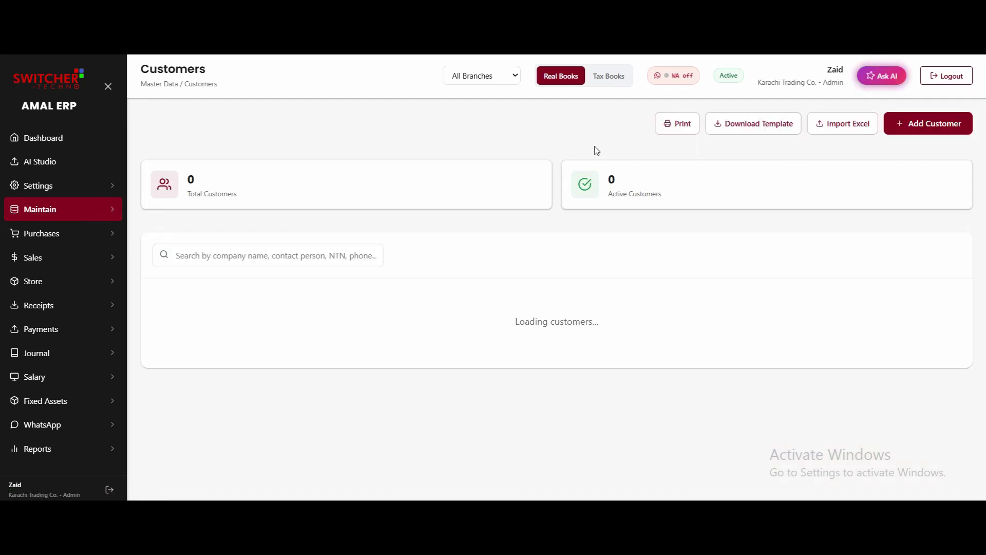
click(925, 128)
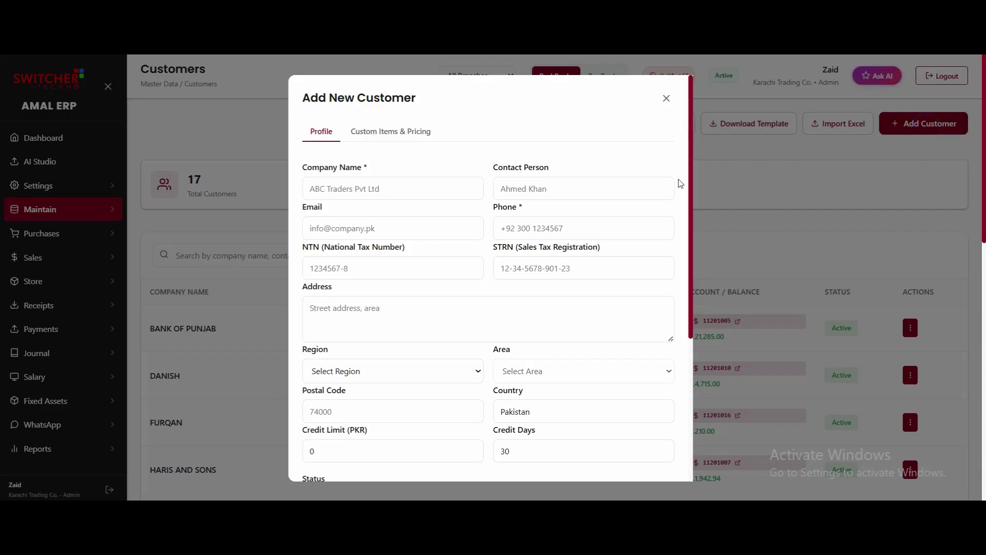
click(392, 190)
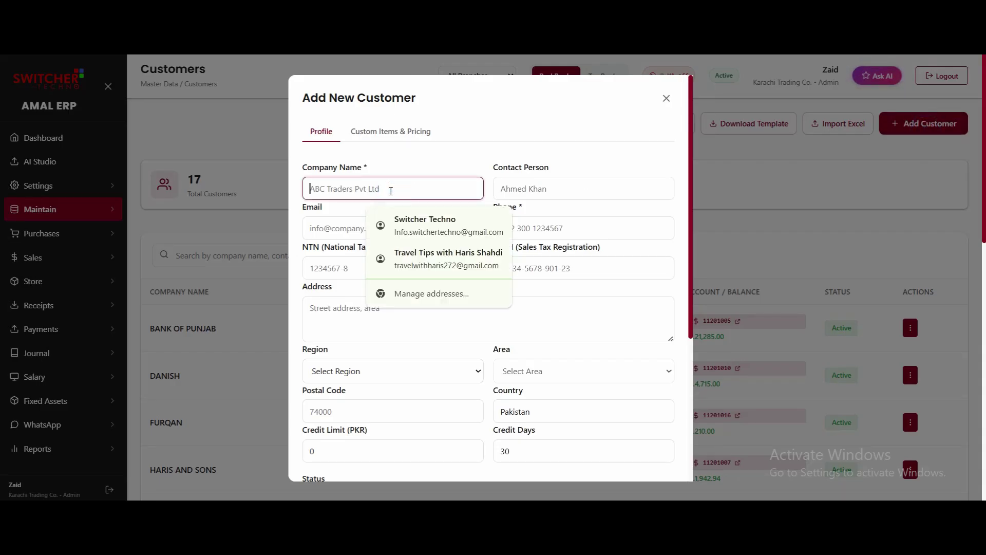
click(540, 188)
click(492, 234)
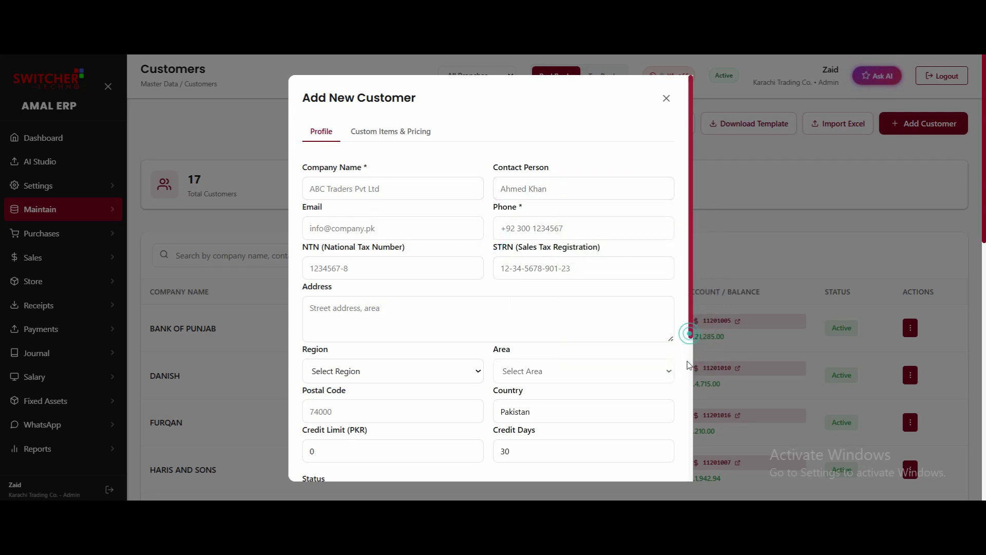
- Examine the credit, status, sales person and notes fields of the new customer form, leaving it without saving
drag(690, 335, 690, 431)
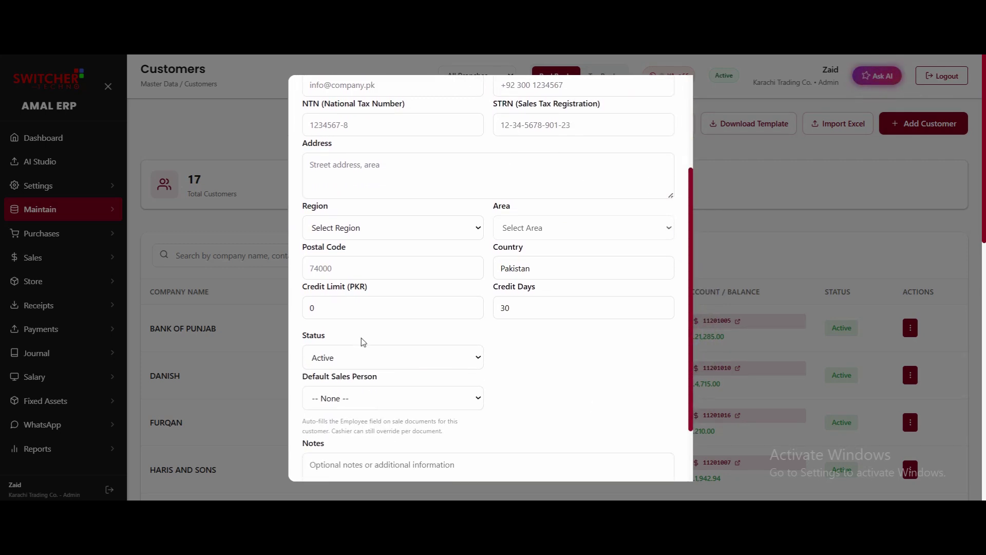
double_click(334, 306)
click(547, 371)
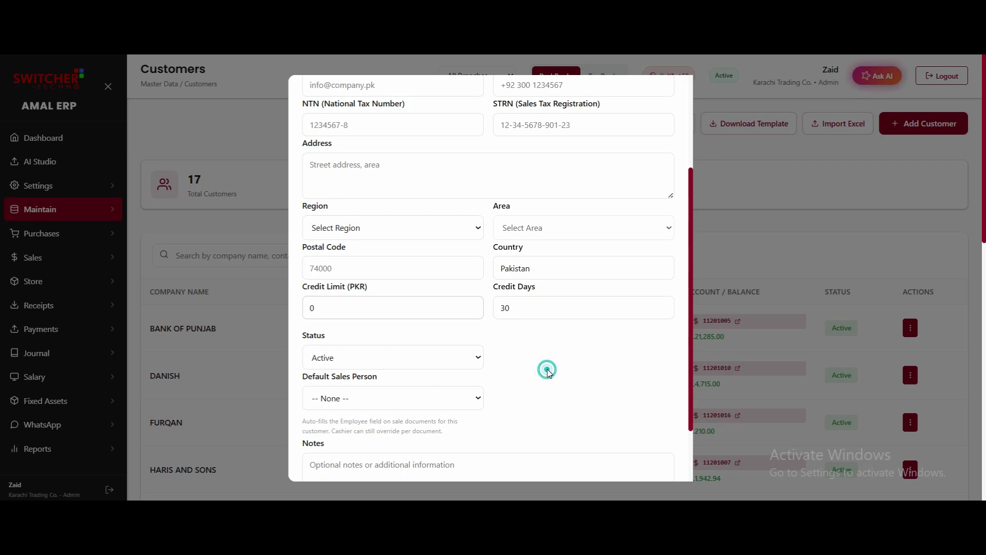
click(451, 363)
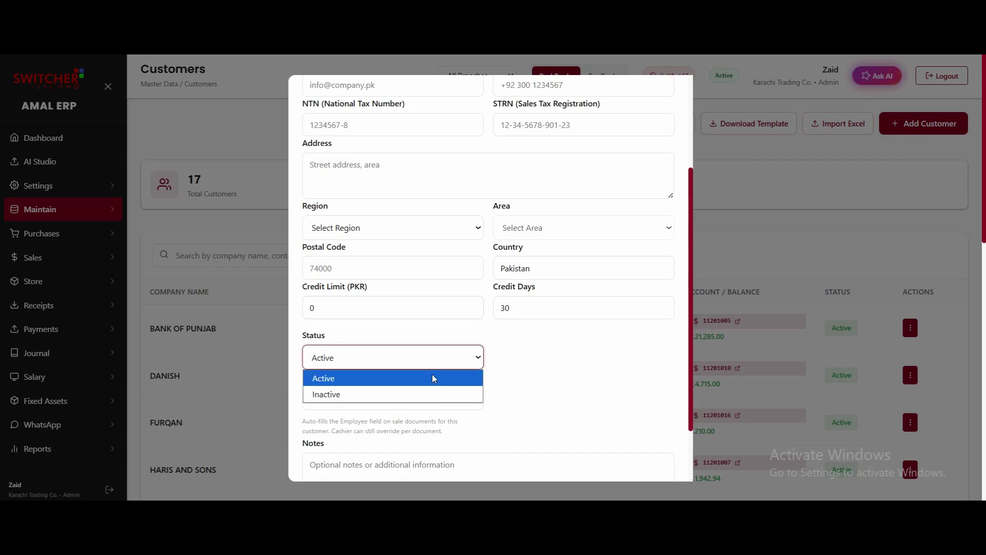
click(433, 377)
drag(689, 412, 688, 461)
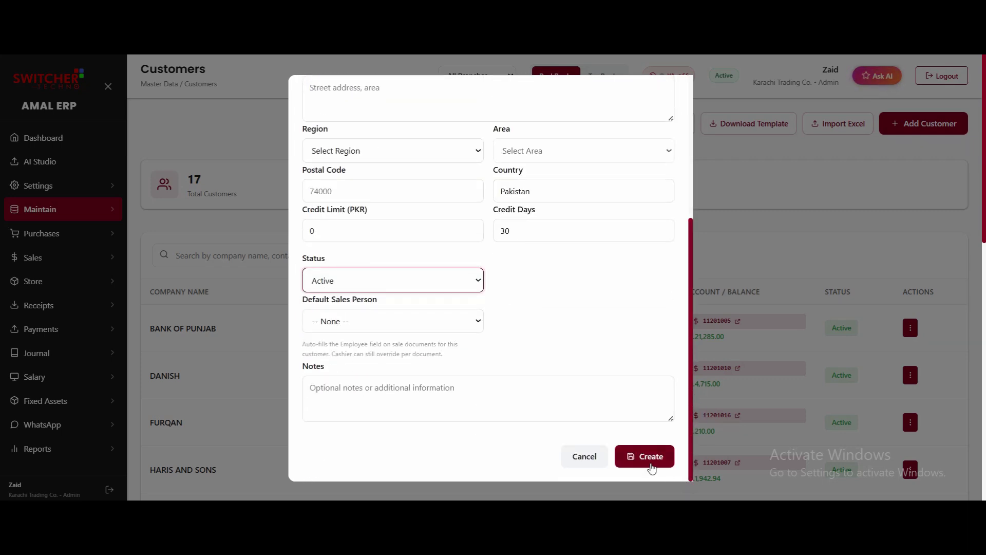
click(708, 158)
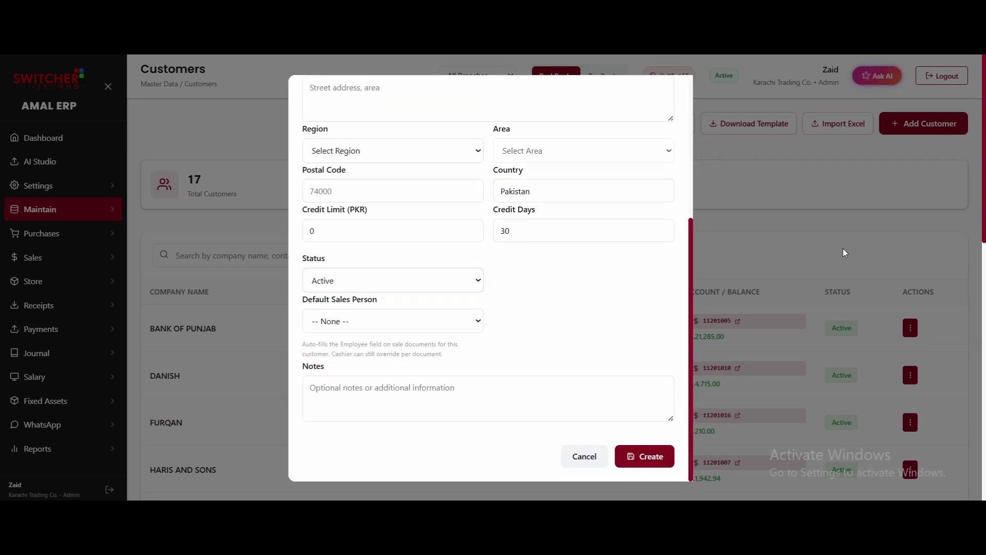
click(585, 462)
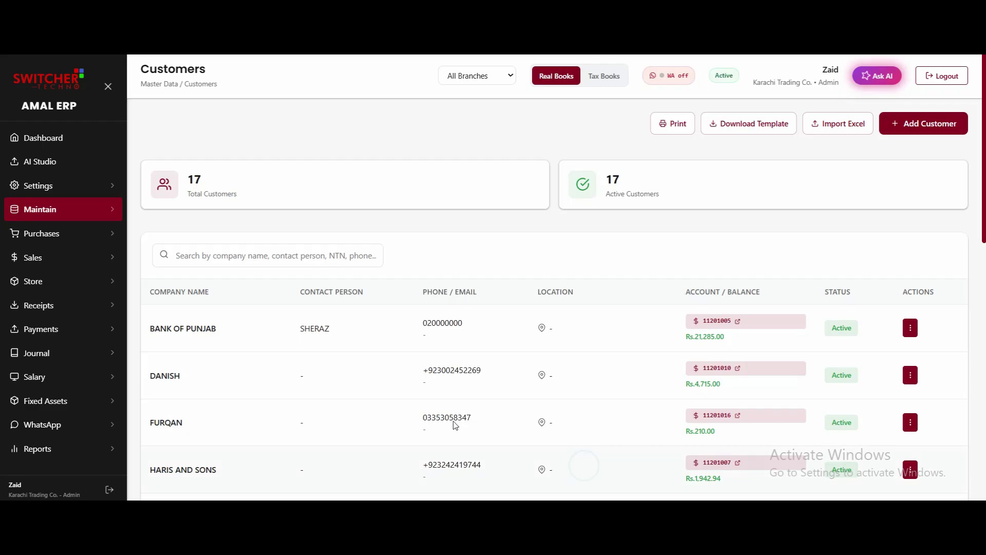
- Open the Vendors master data and examine the new vendor form down to its payment terms, leaving it without saving
click(43, 222)
click(143, 246)
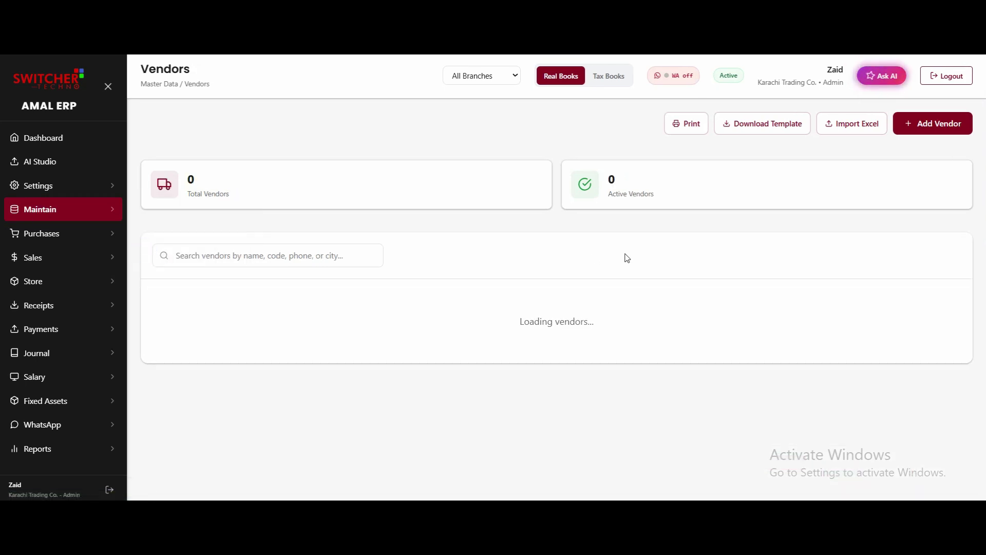
click(908, 126)
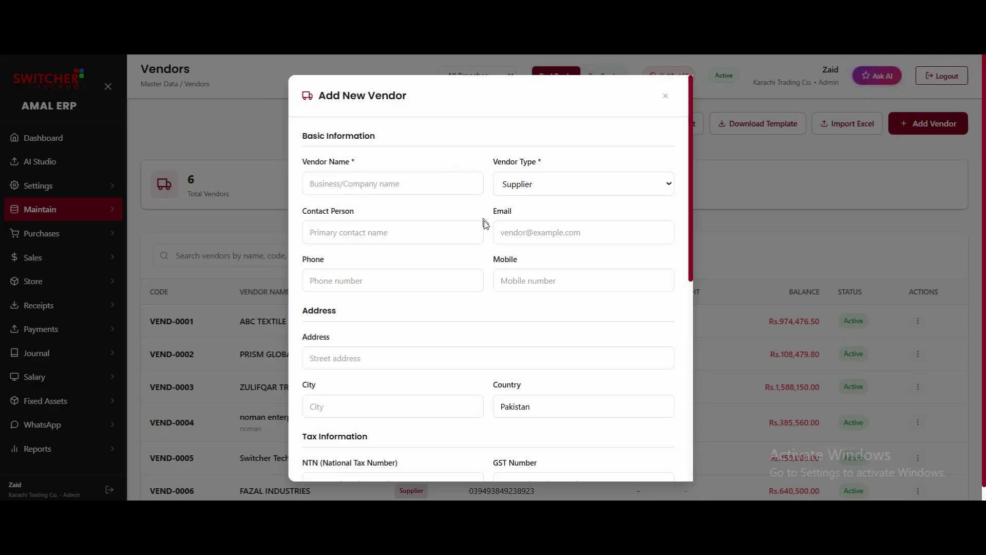
click(428, 236)
click(566, 233)
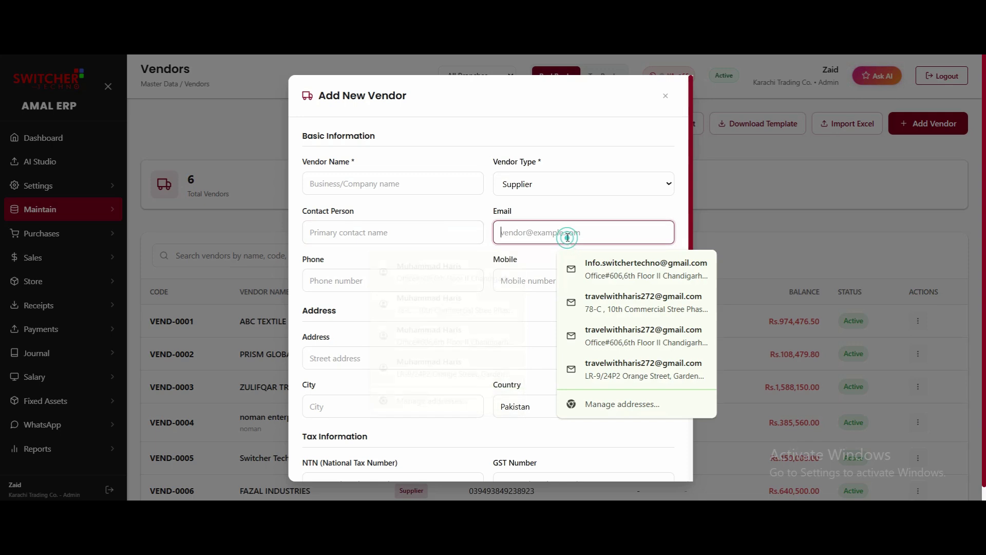
drag(688, 208, 703, 399)
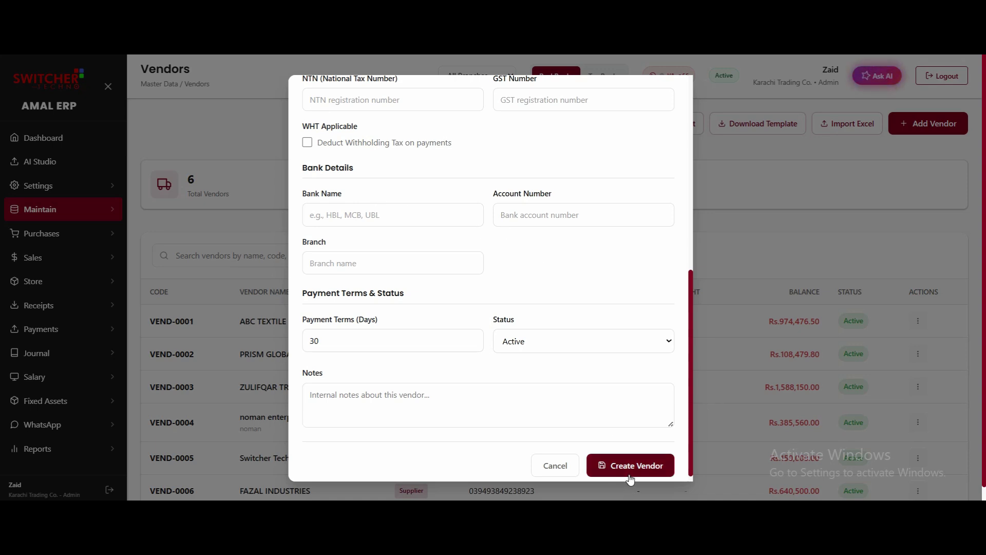
click(559, 466)
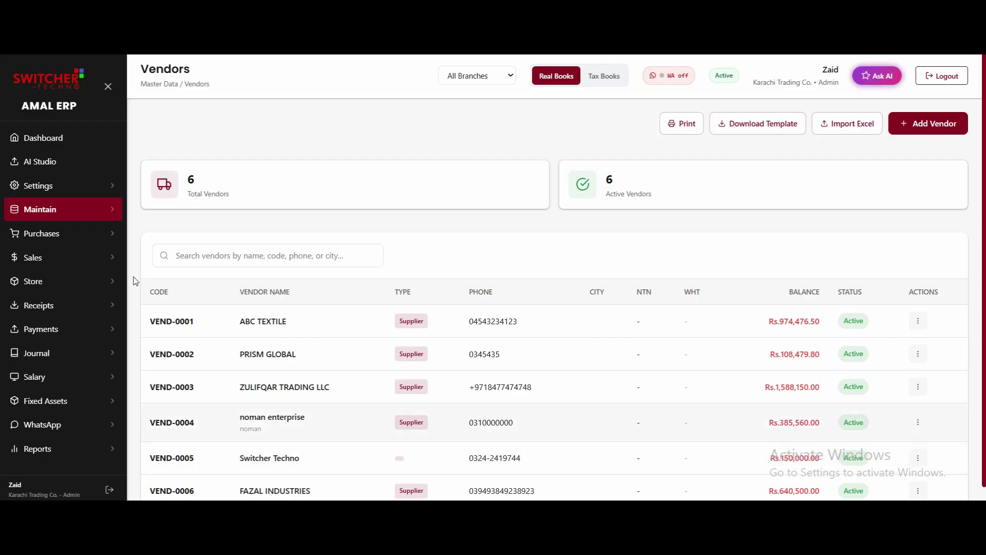
- Open the Items/Products master data and look through the category tree in the Chart of Inventory
click(86, 211)
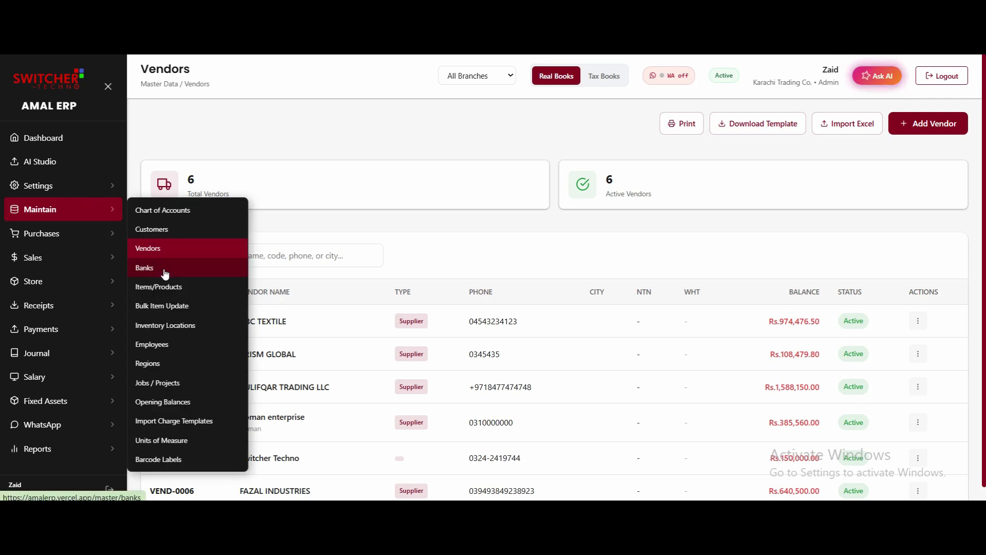
click(162, 287)
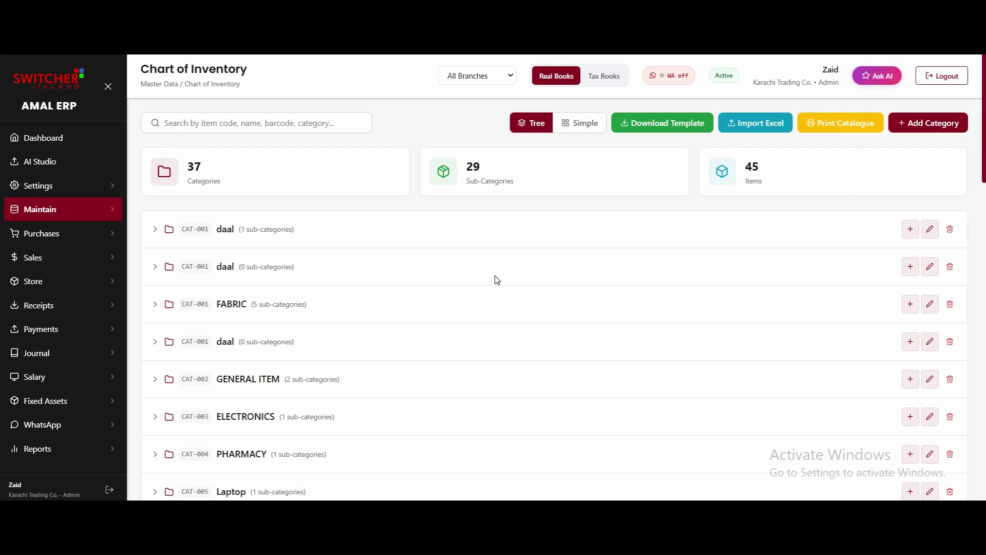
drag(983, 160, 981, 264)
scroll(462, 257, up, 10)
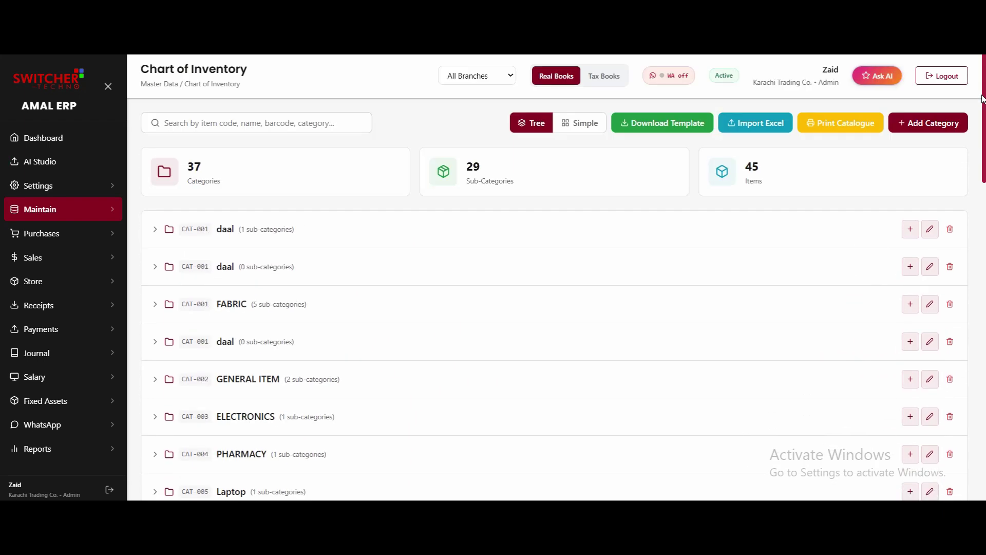
- Add an inventory category named MOBILE SHOP with code CAT-024 and save it
click(944, 122)
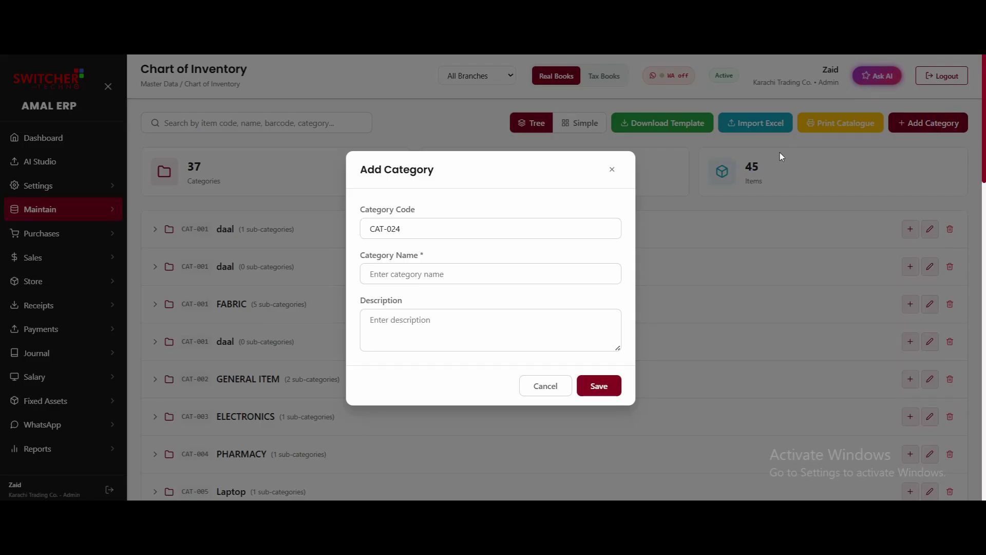
click(447, 276)
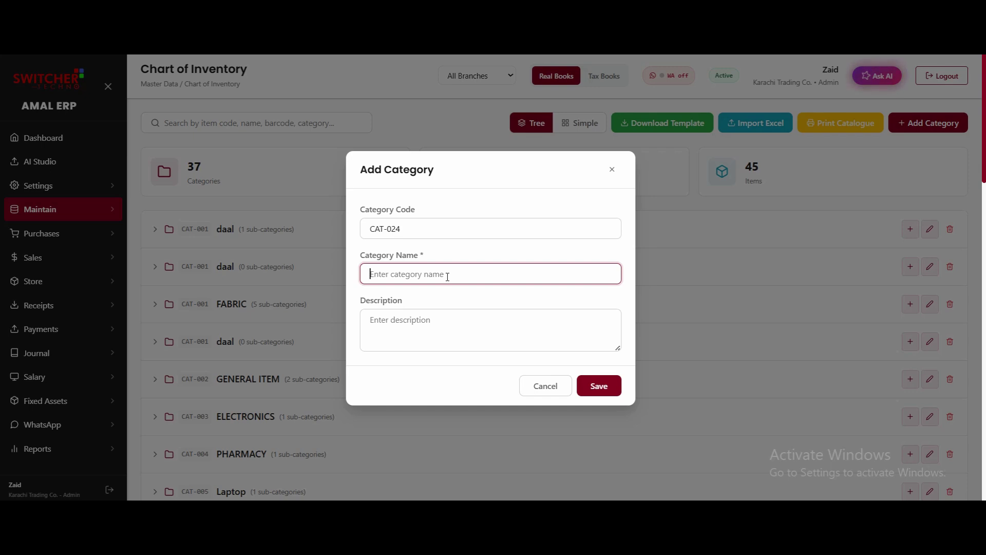
text(MOBI)
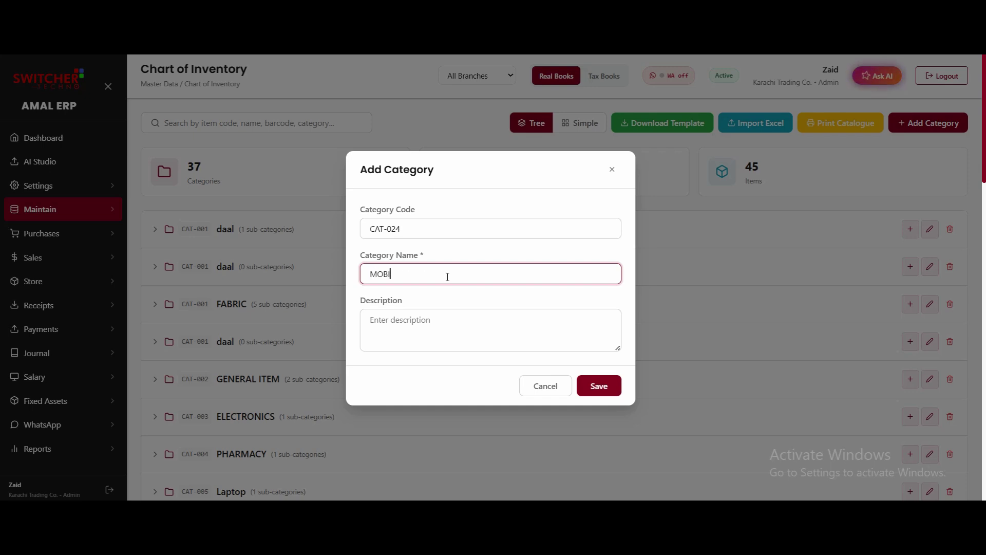
key(BackSpace)
key(BackSpace)
key(BackSpace)
key(BackSpace)
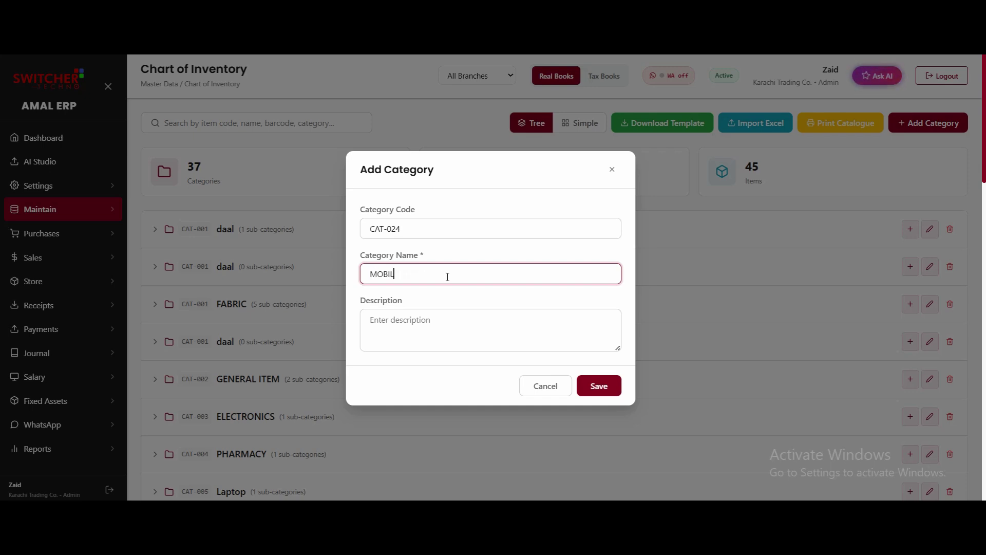
text(E SHOP)
click(597, 386)
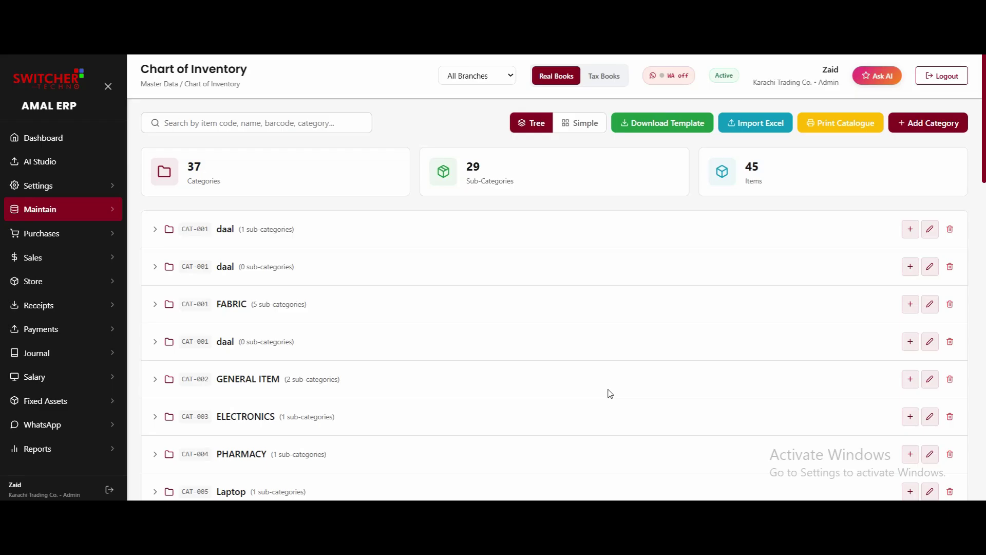
- Locate the MOBILE SHOP category at the end of the inventory tree and expand it
scroll(1, 229, down, 8)
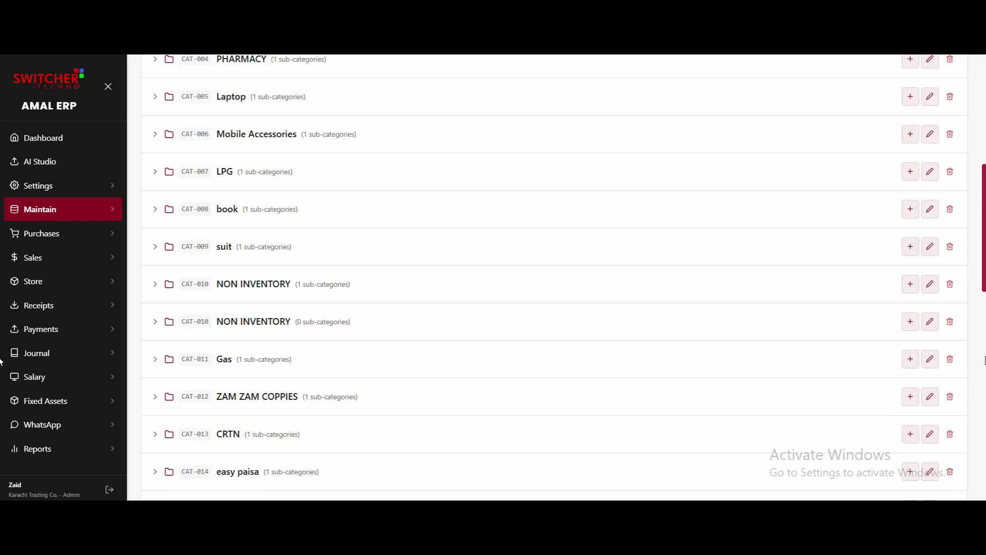
scroll(1, 361, down, 10)
click(339, 482)
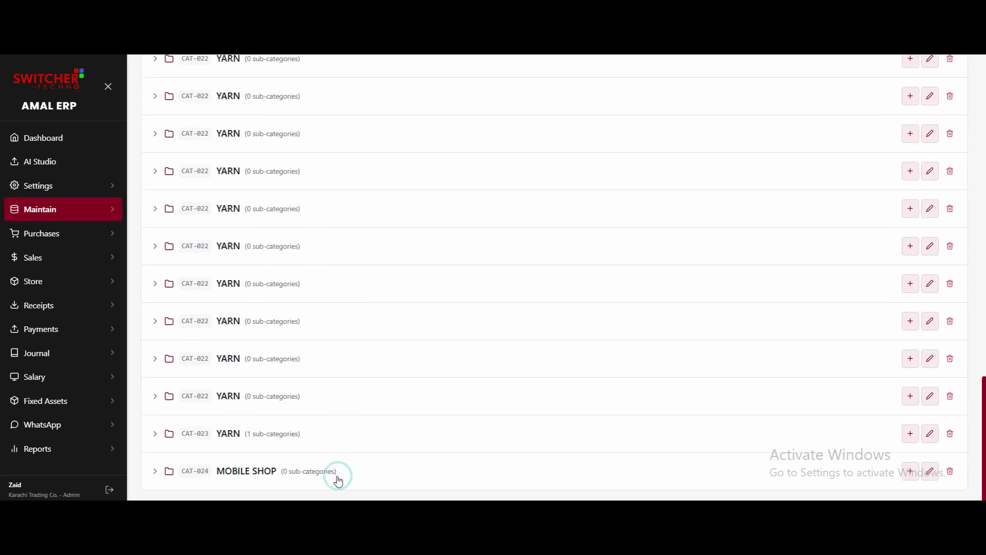
click(265, 469)
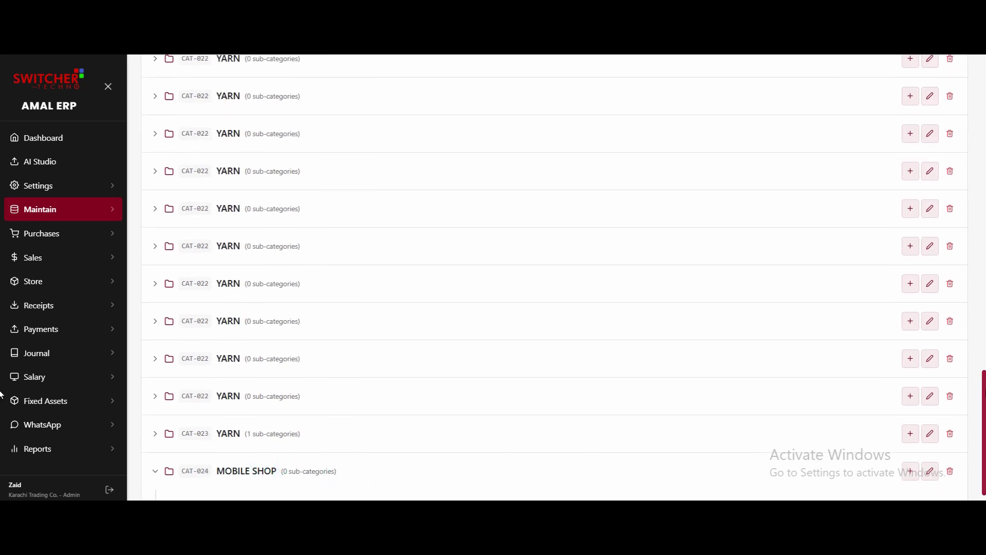
click(910, 433)
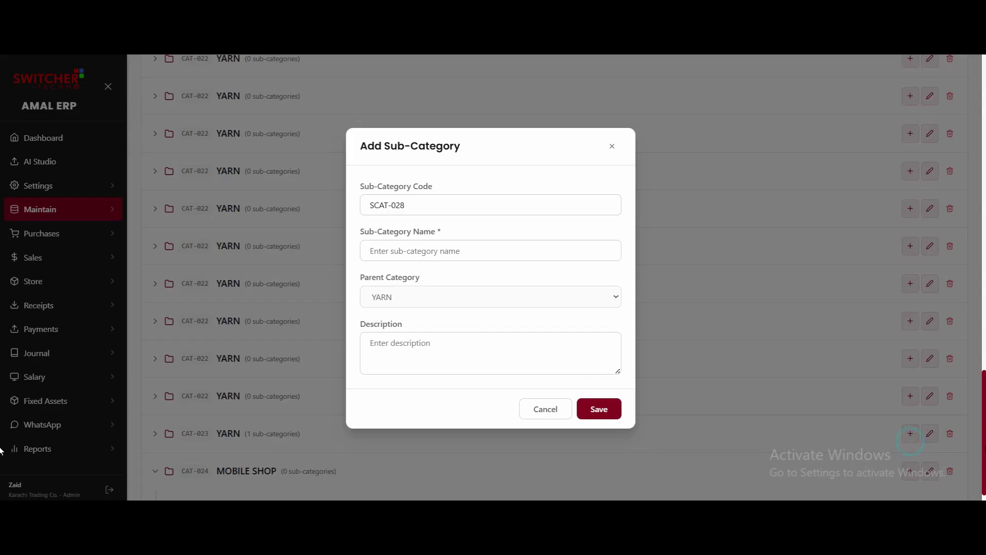
click(522, 405)
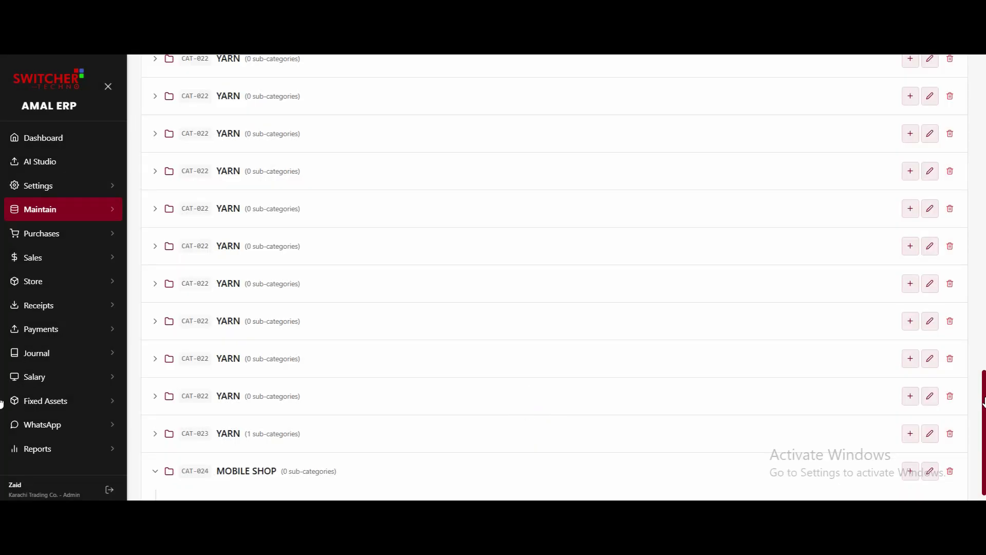
- Add a sub-category named IPHONNE with code SCAT-028 under MOBILE SHOP and save it
scroll(983, 402, down, 1)
click(912, 439)
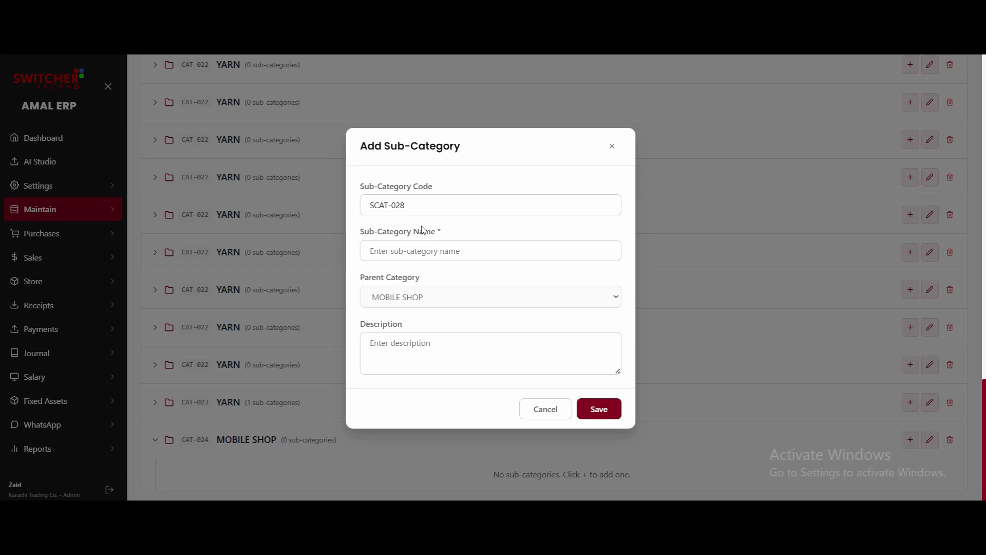
click(414, 252)
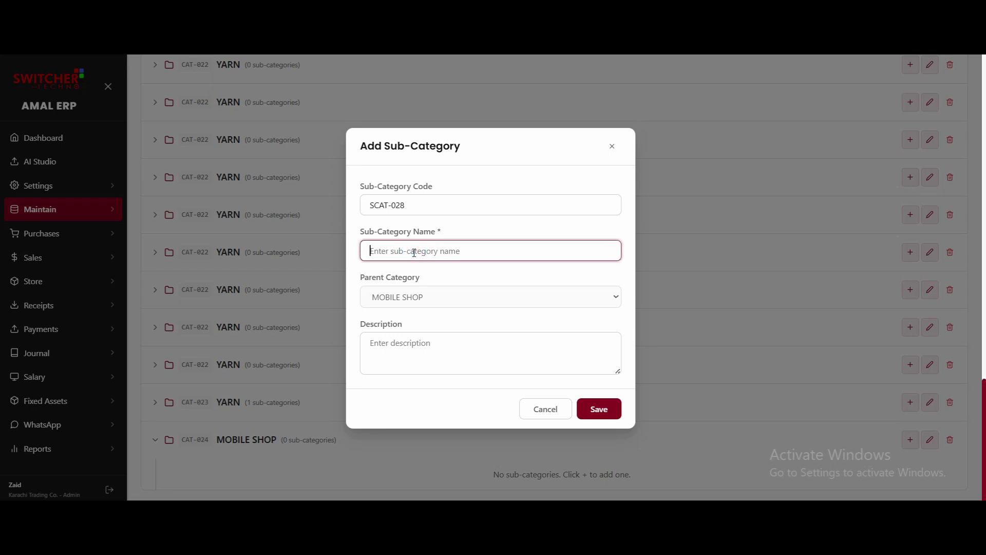
text(IPHONNE)
click(599, 417)
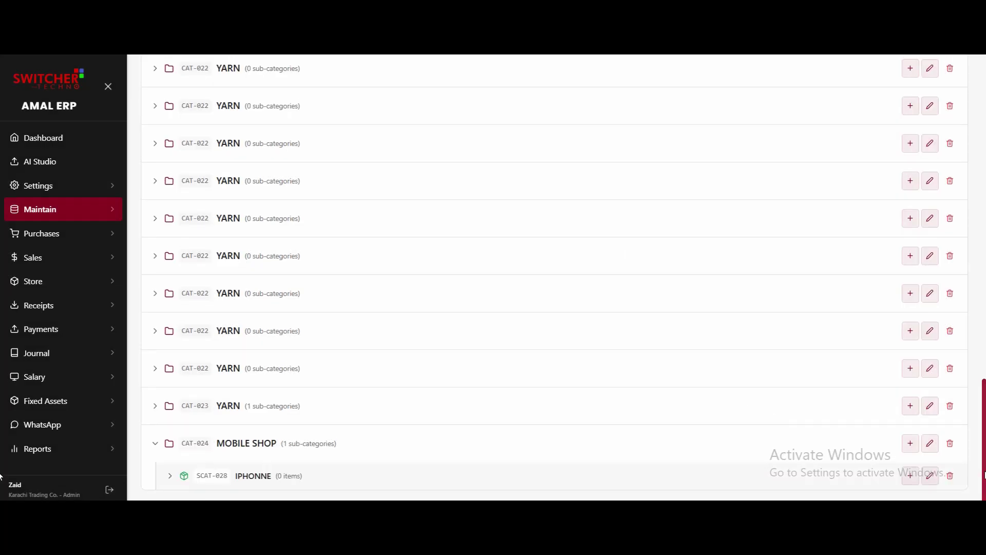
- Start a new item under IPHONNE named IPHONE 17 PRO MAX with sale price 15000 and purchase price 12000
click(911, 476)
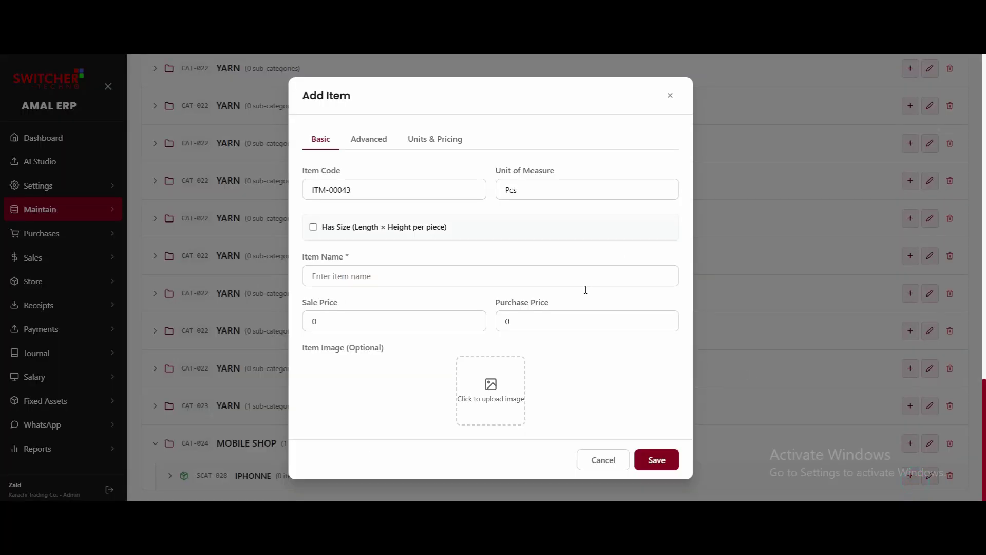
click(544, 190)
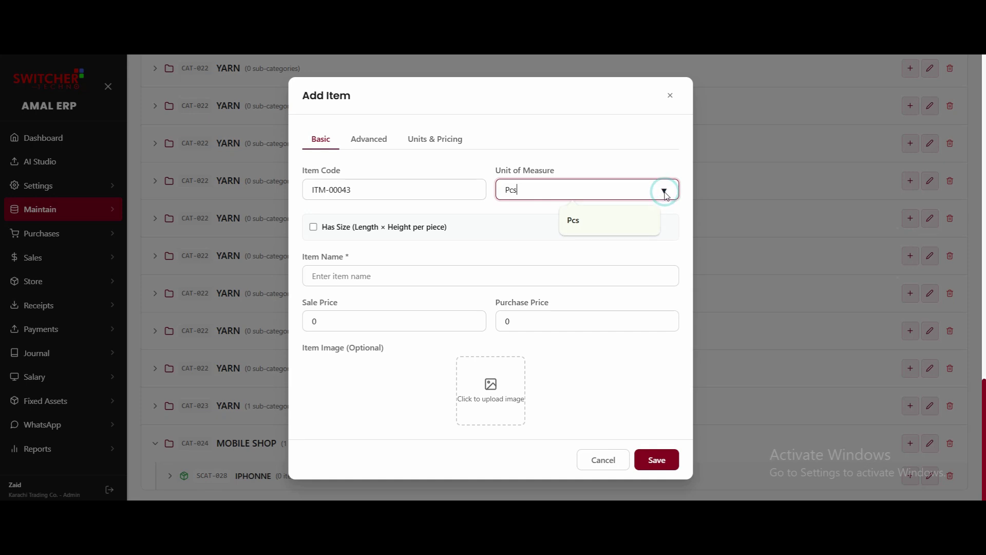
click(345, 276)
text(IPHONE 17 PRO MAX)
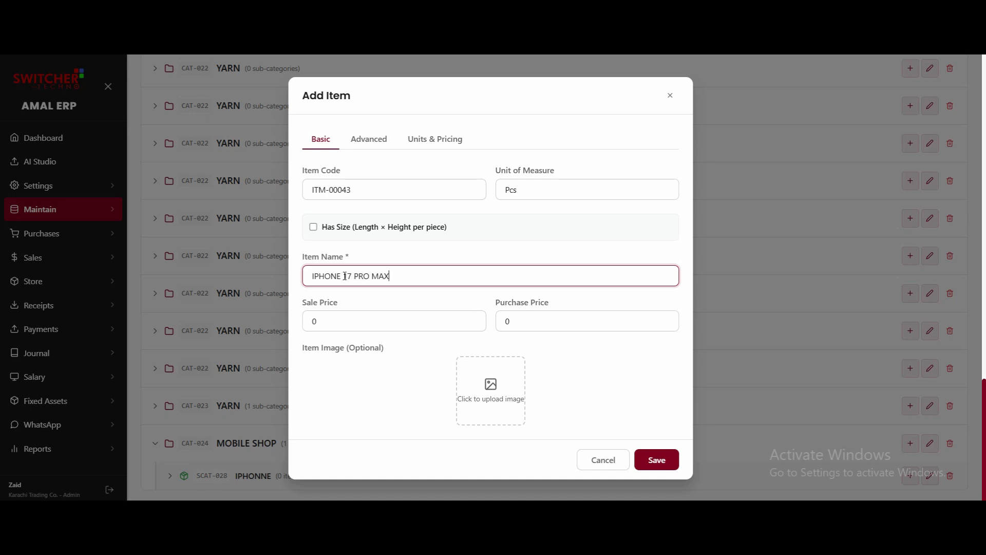
key(Tab)
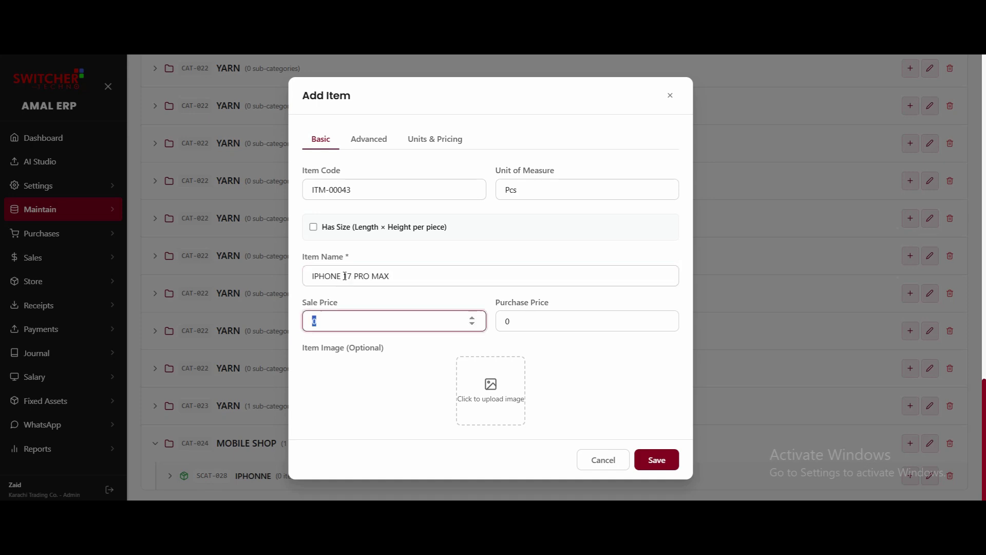
text(15000)
key(Tab)
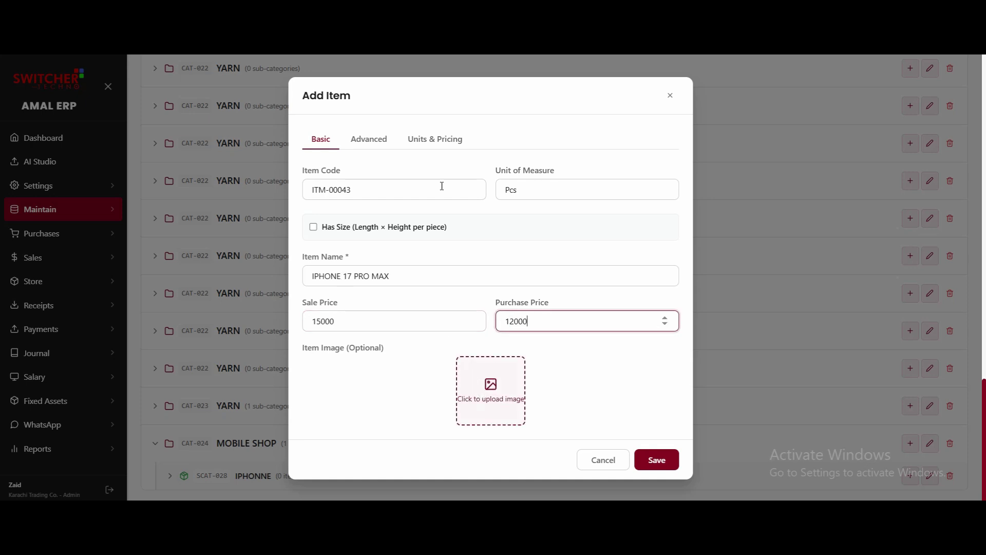
- Review the new item's advanced settings, including additional pricing, tax and inventory options
click(366, 140)
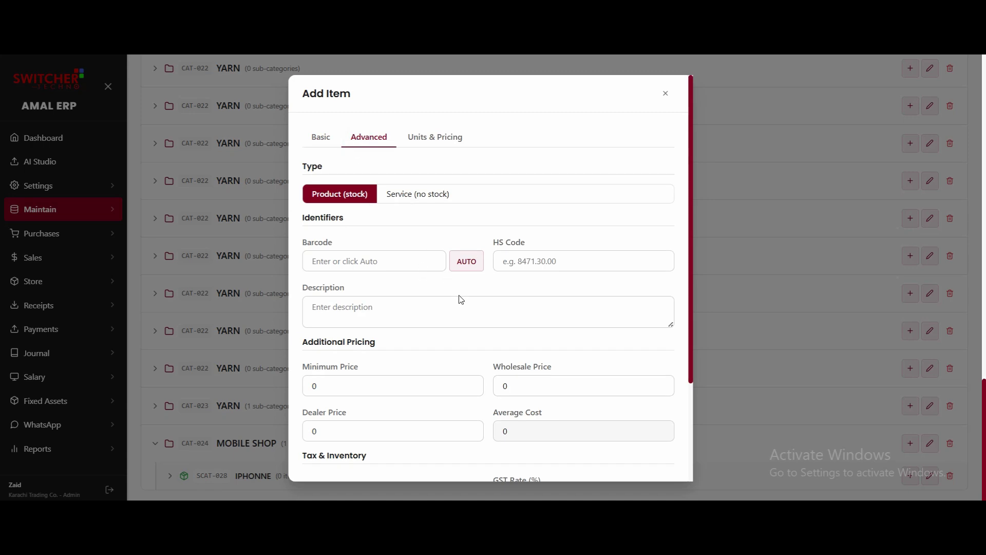
click(399, 384)
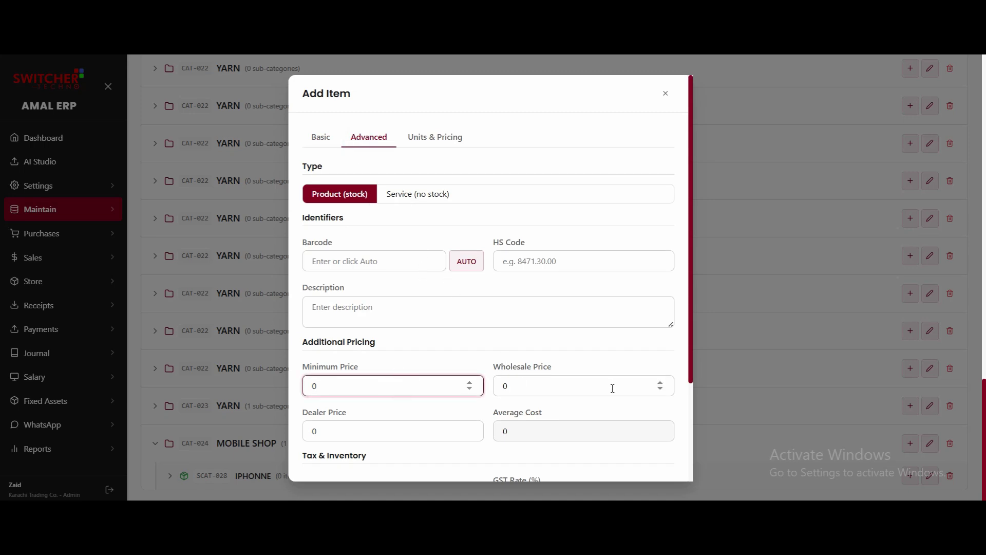
drag(694, 375, 690, 475)
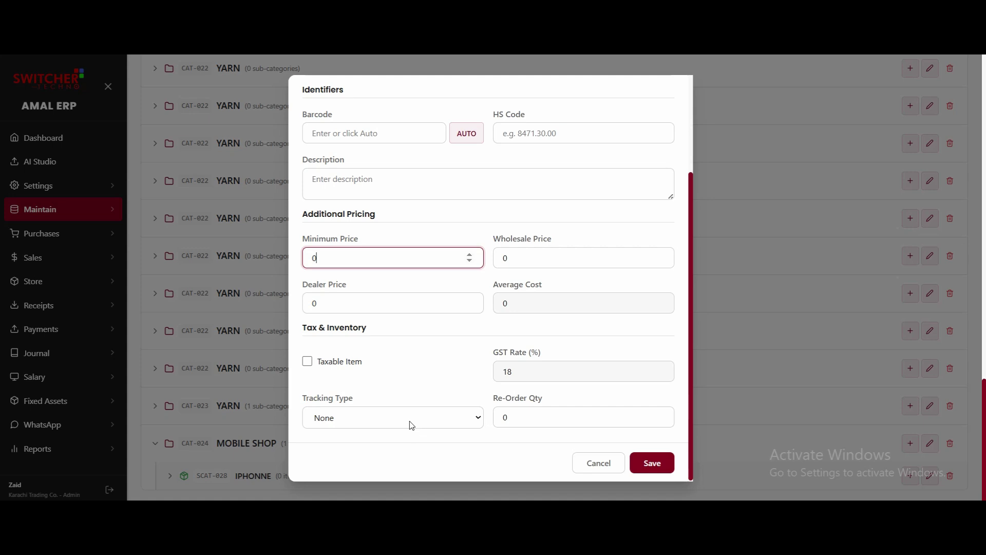
scroll(693, 173, up, 3)
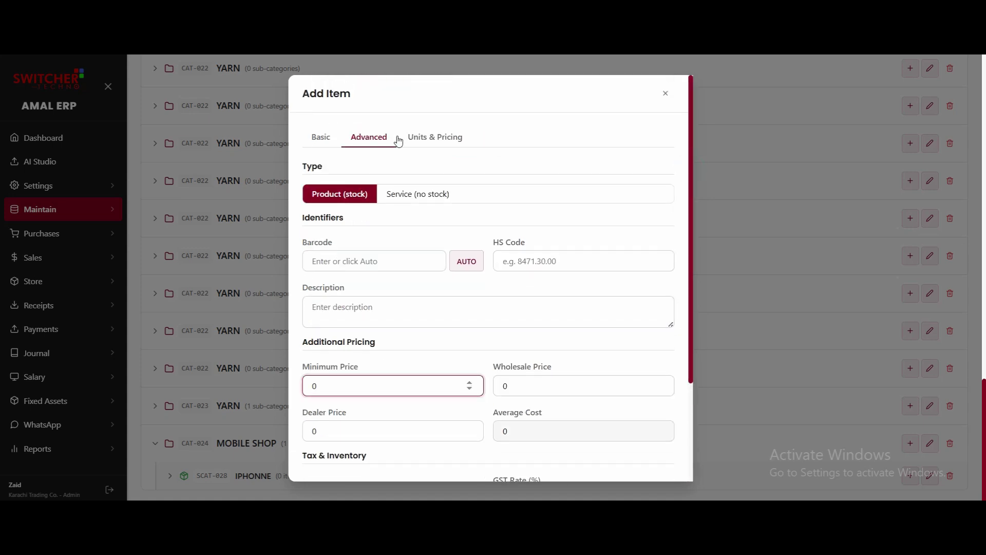
- Add a base unit row to the new item's units and pricing and set its unit to KG
click(427, 142)
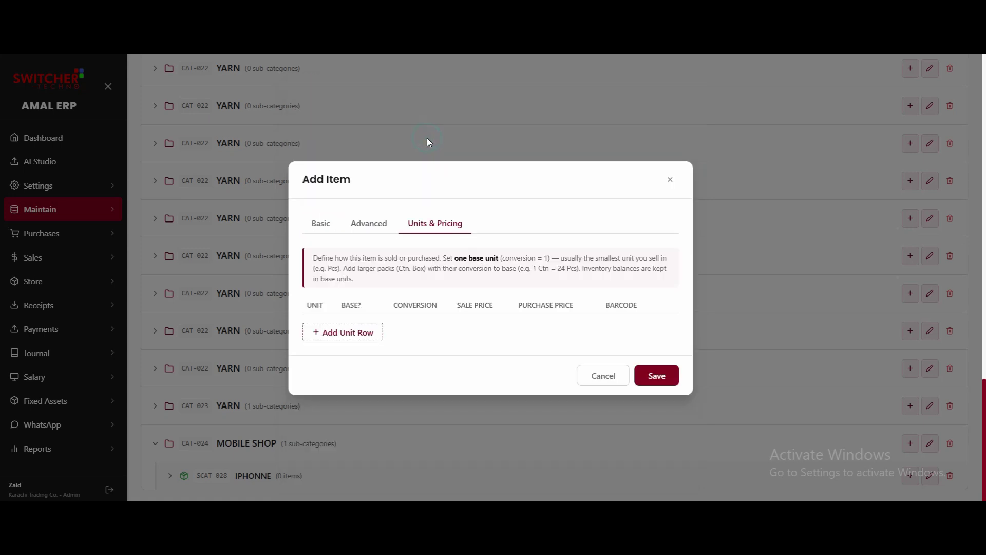
click(350, 331)
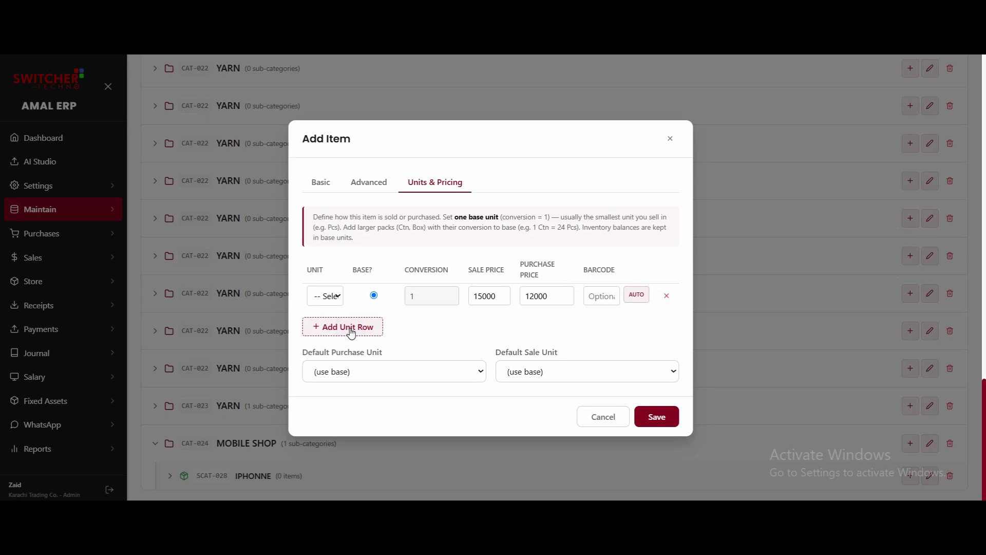
click(327, 298)
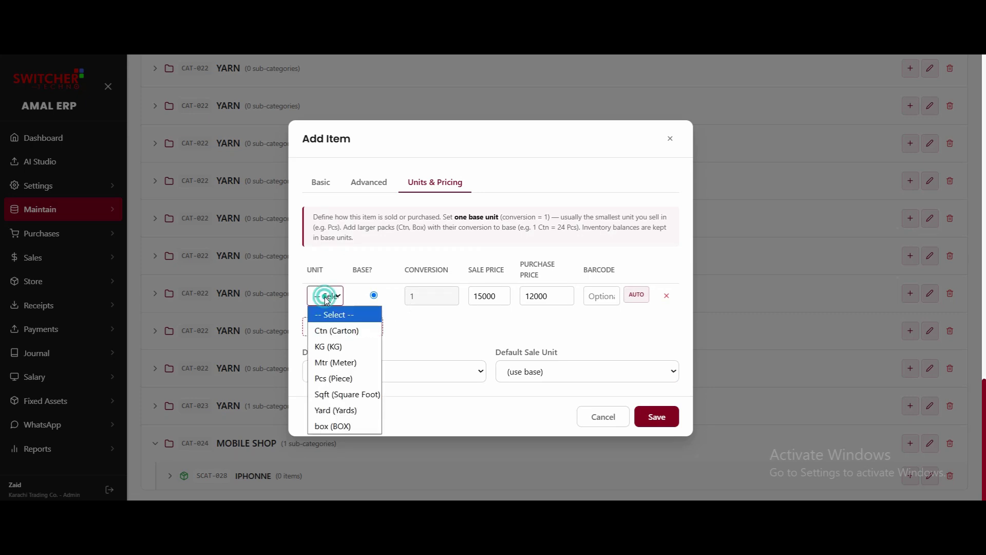
click(339, 347)
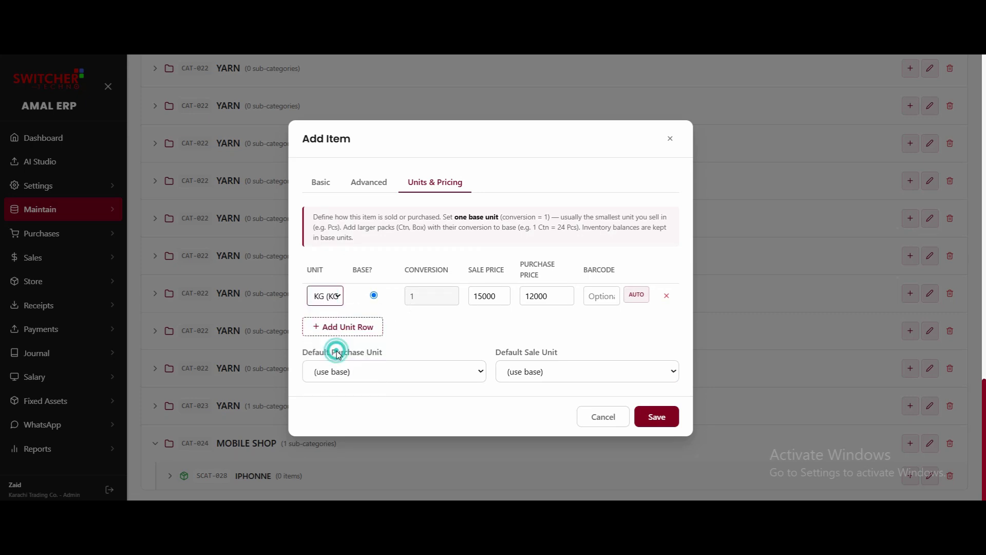
click(332, 298)
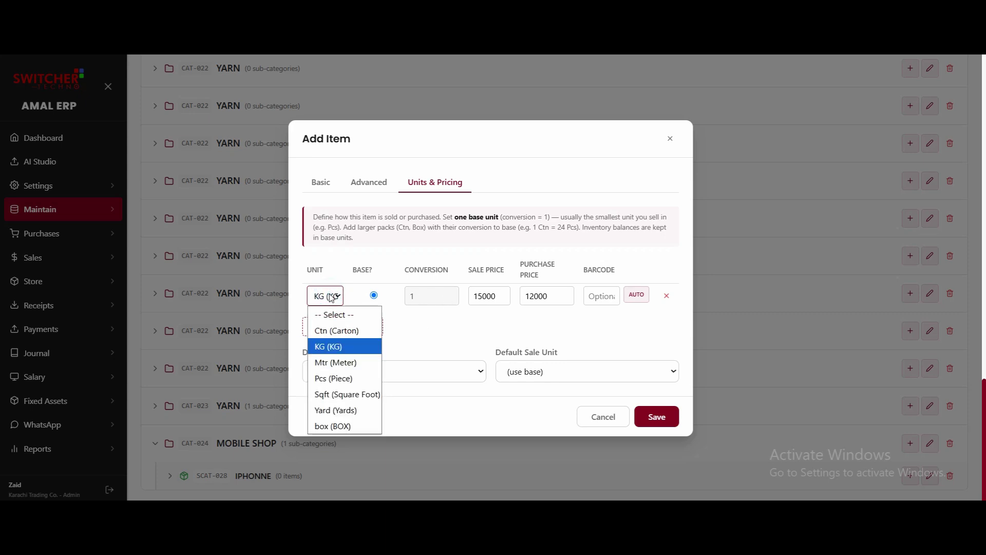
click(319, 183)
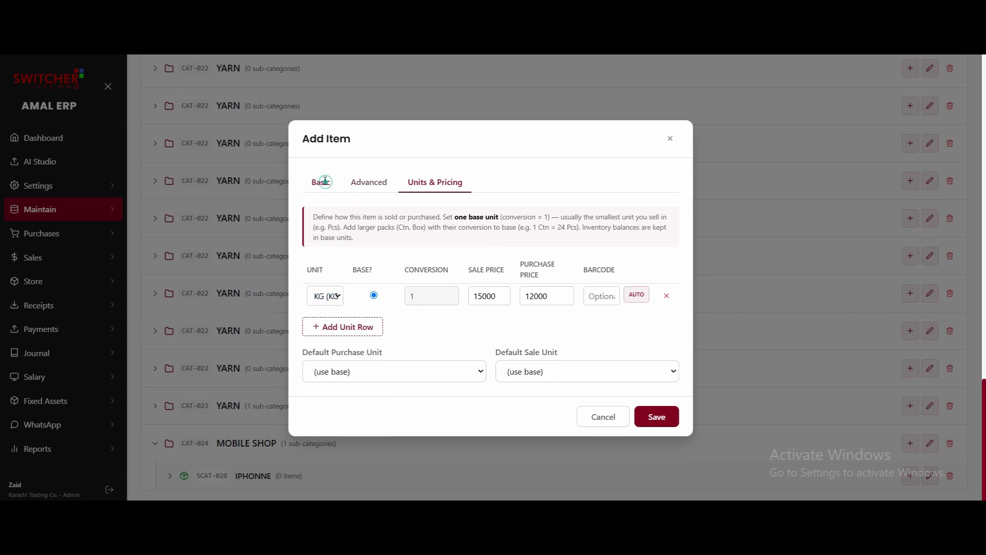
- Return to the item's basic details, save the item, and expand the IPHONNE sub-category to view it
click(320, 183)
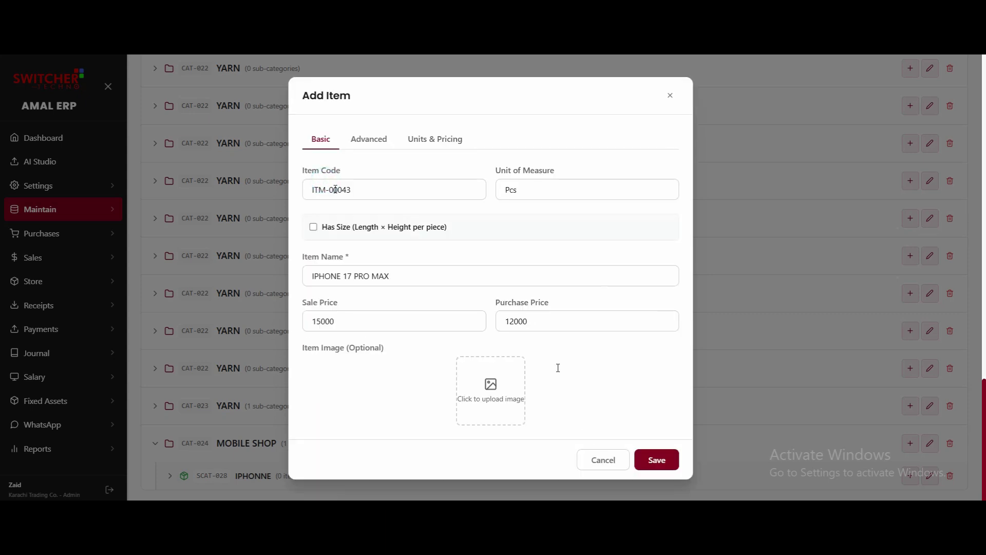
click(665, 464)
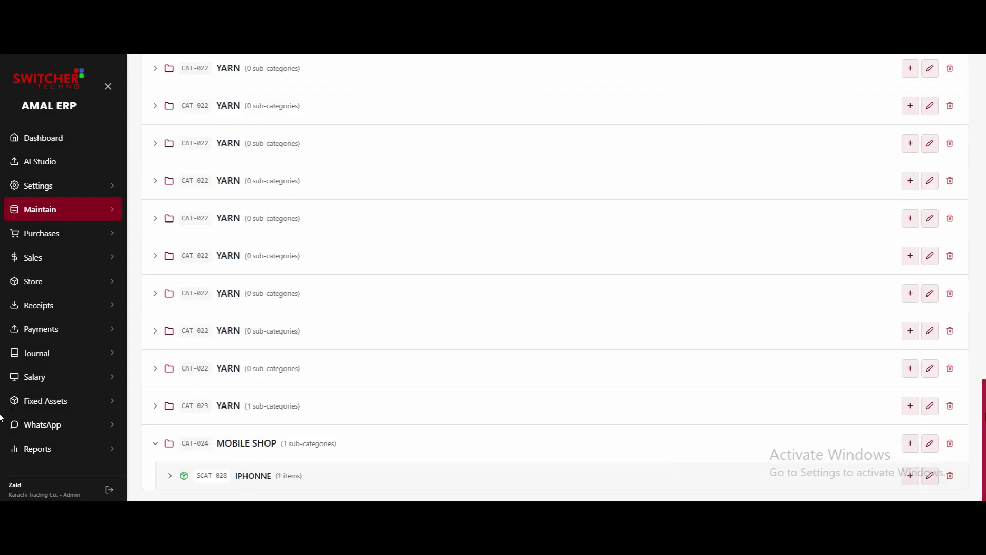
click(271, 477)
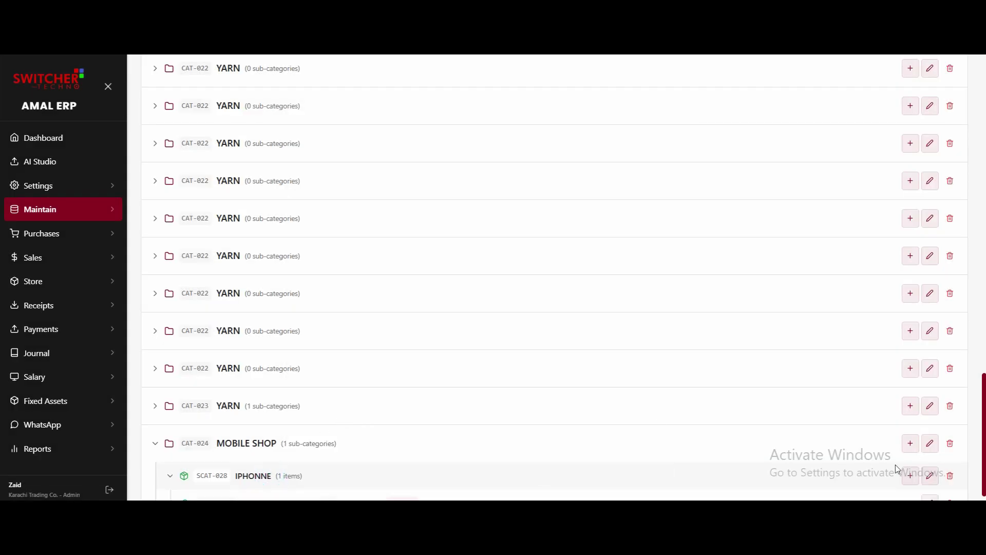
scroll(982, 437, down, 1)
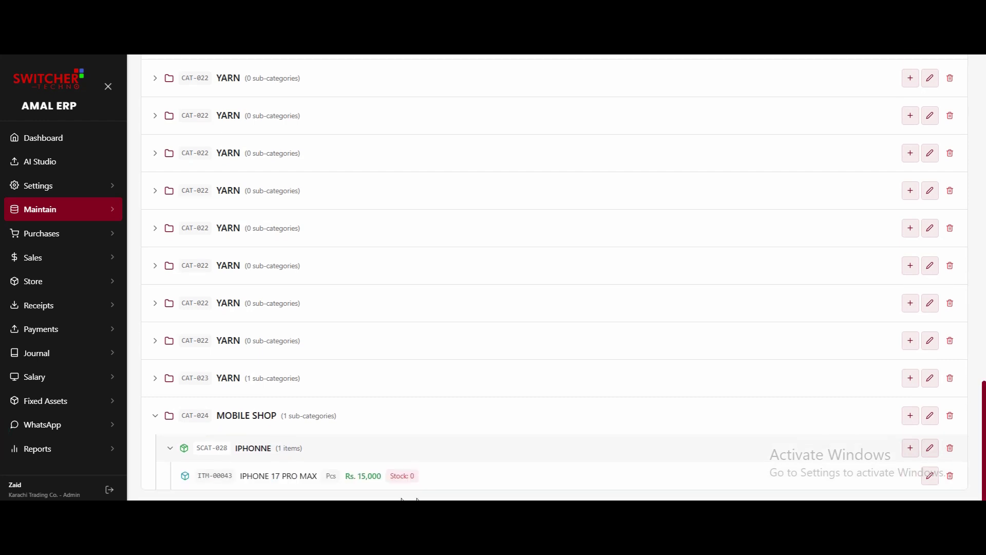
- View the Bulk Item Update page and the Barcode Labels page of the master data
click(89, 214)
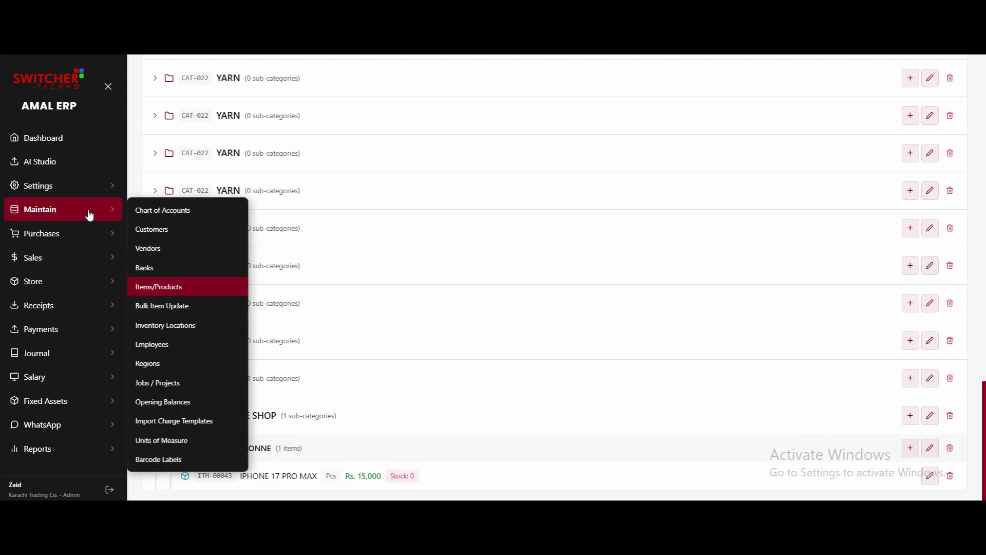
click(175, 312)
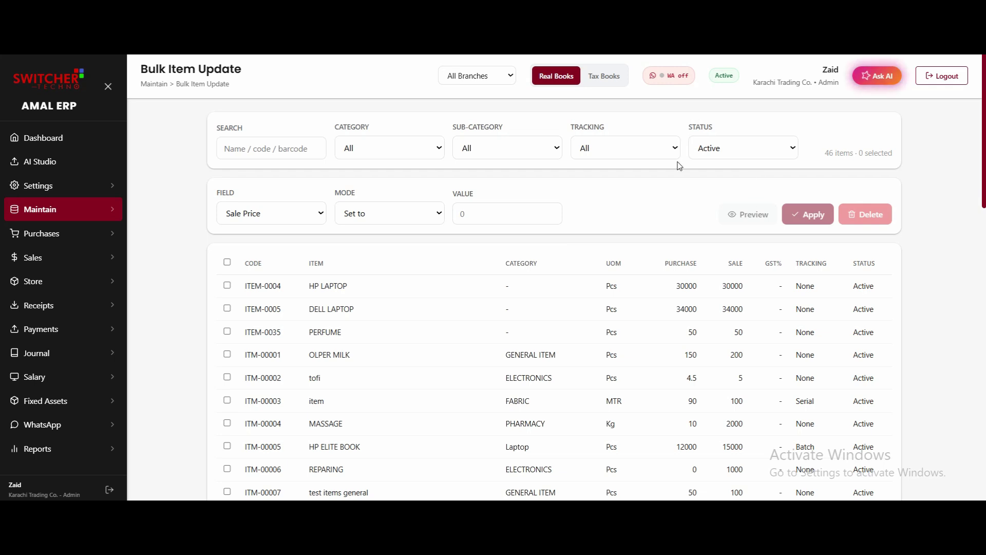
click(86, 212)
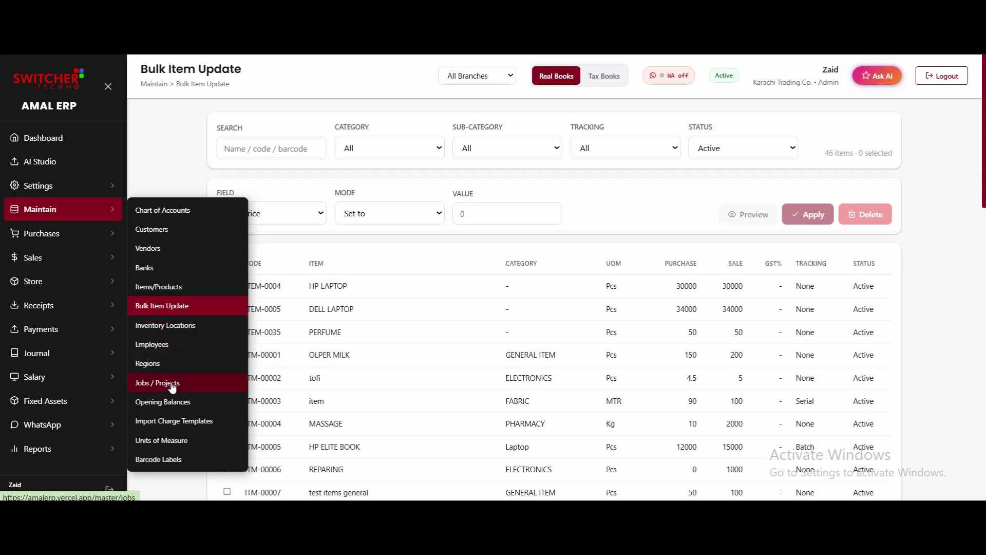
click(157, 461)
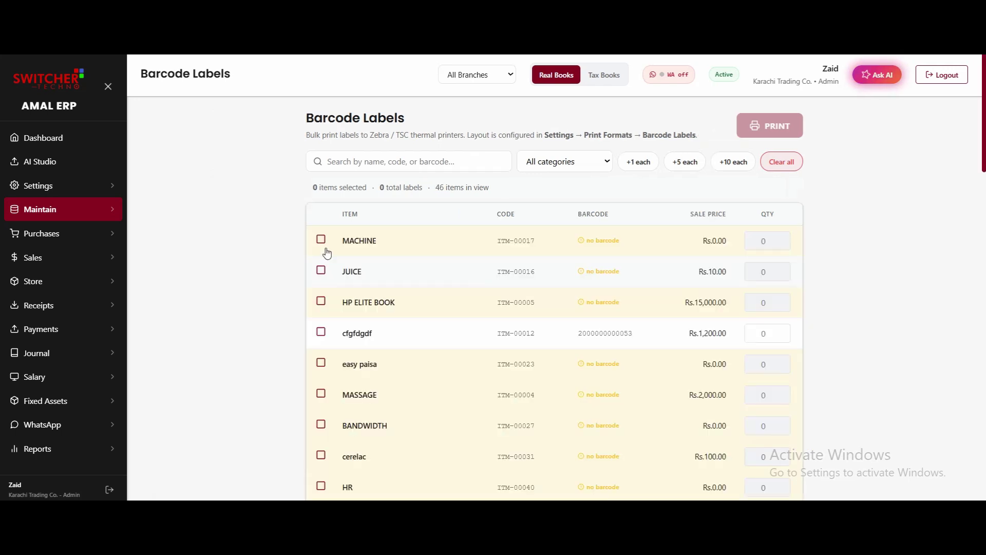
click(98, 214)
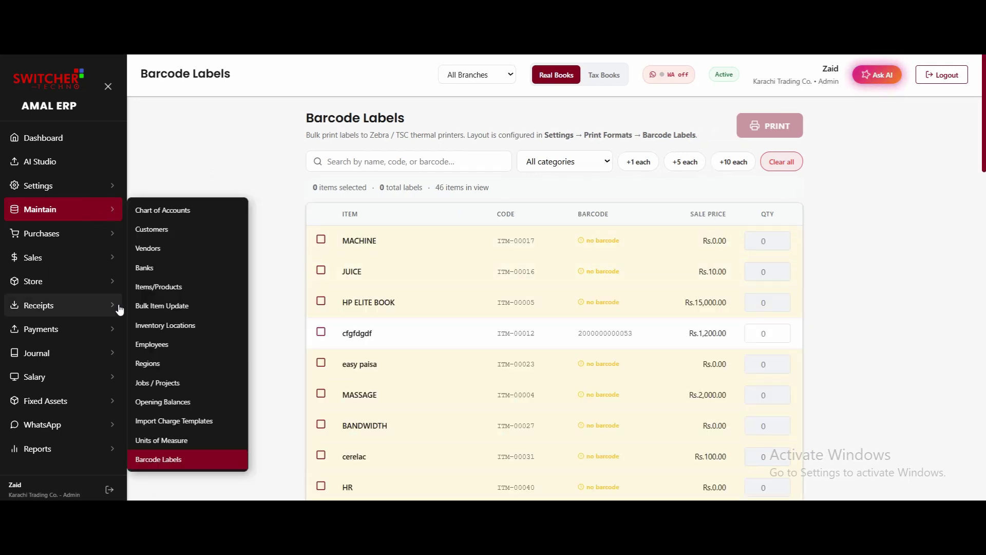
- Open the purchase invoices and start a new invoice
click(77, 233)
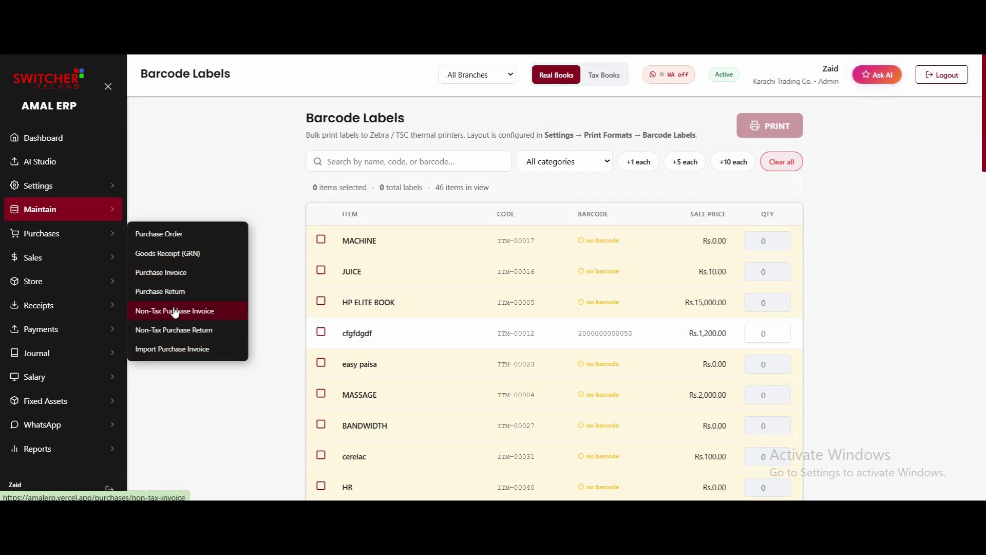
click(168, 273)
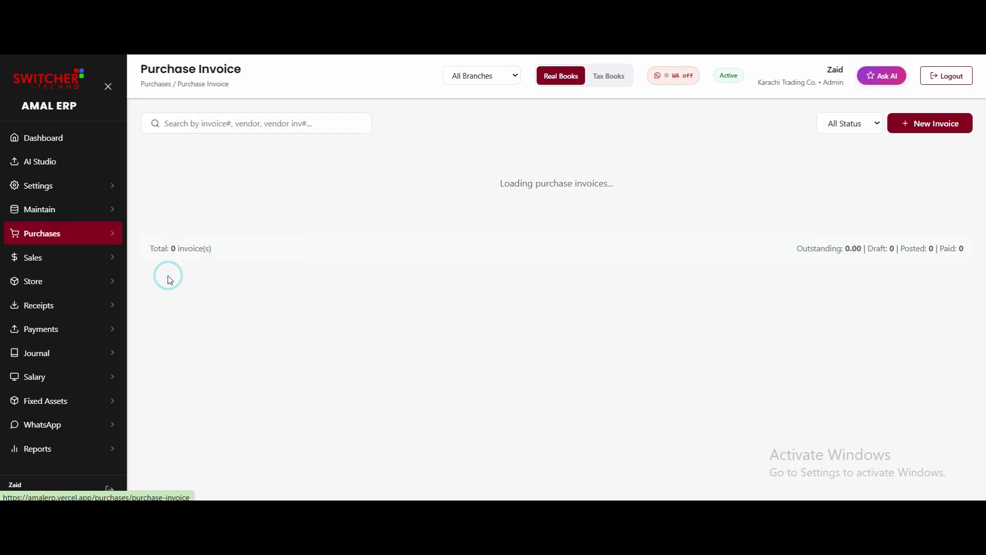
click(937, 131)
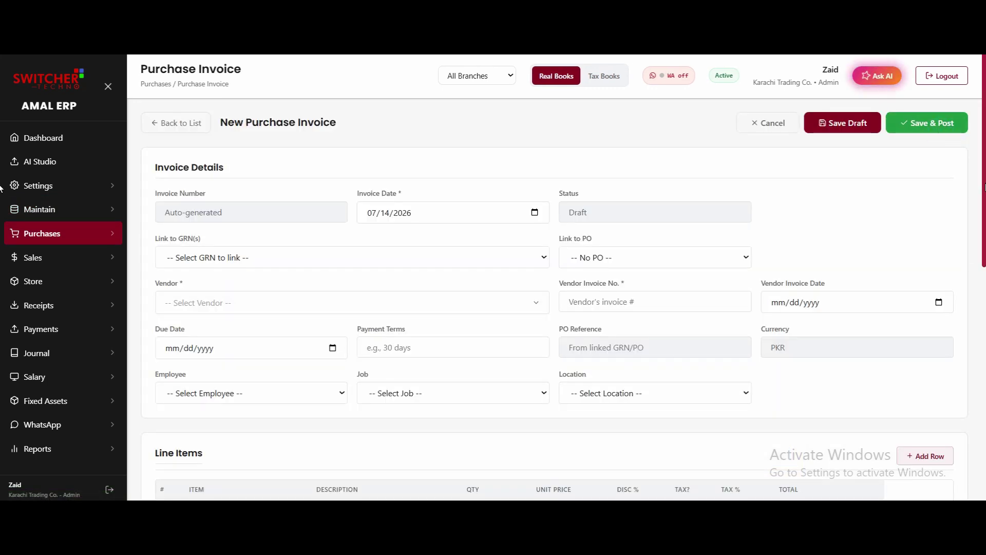
- Select noman enterprise as the invoice's vendor and enter vendor invoice number 575
scroll(359, 257, down, 1)
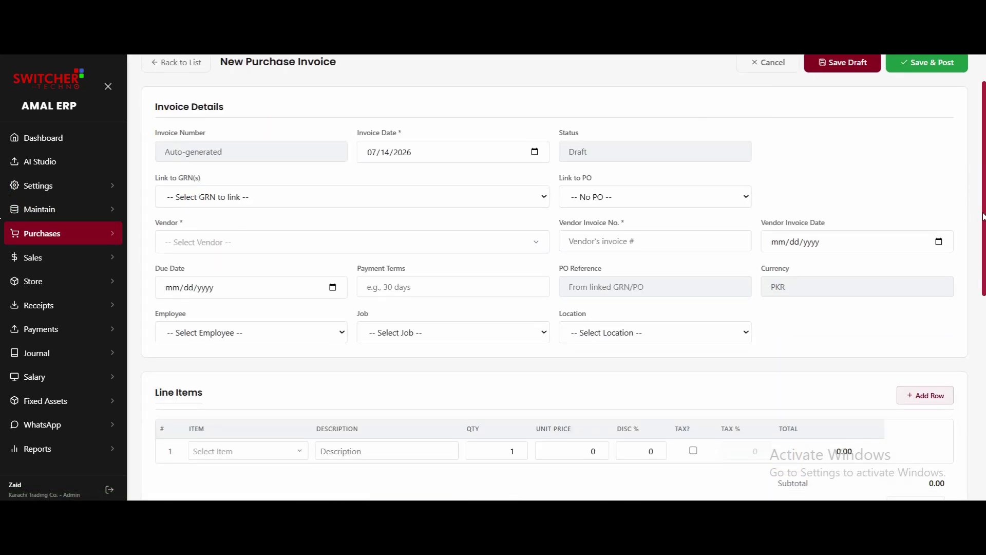
click(302, 246)
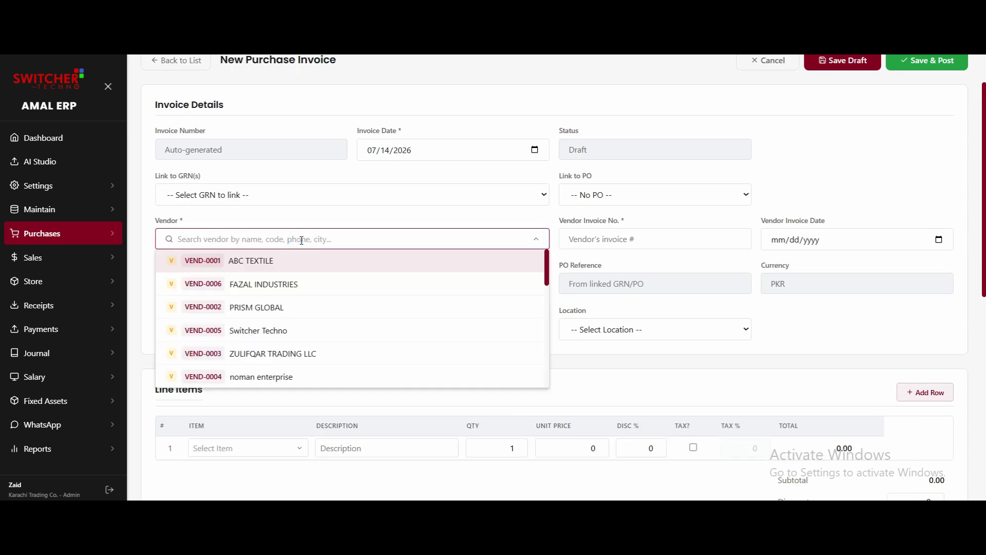
text(D)
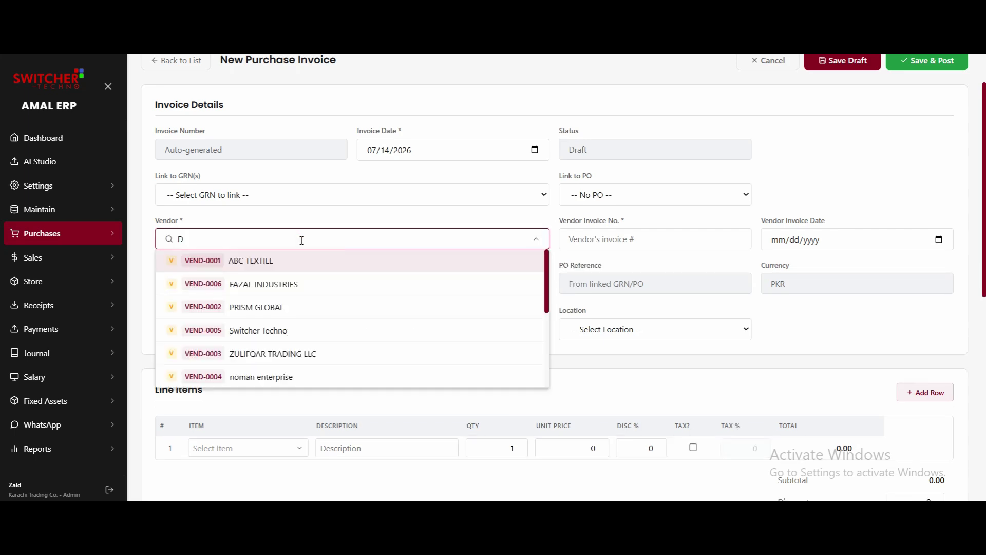
click(255, 376)
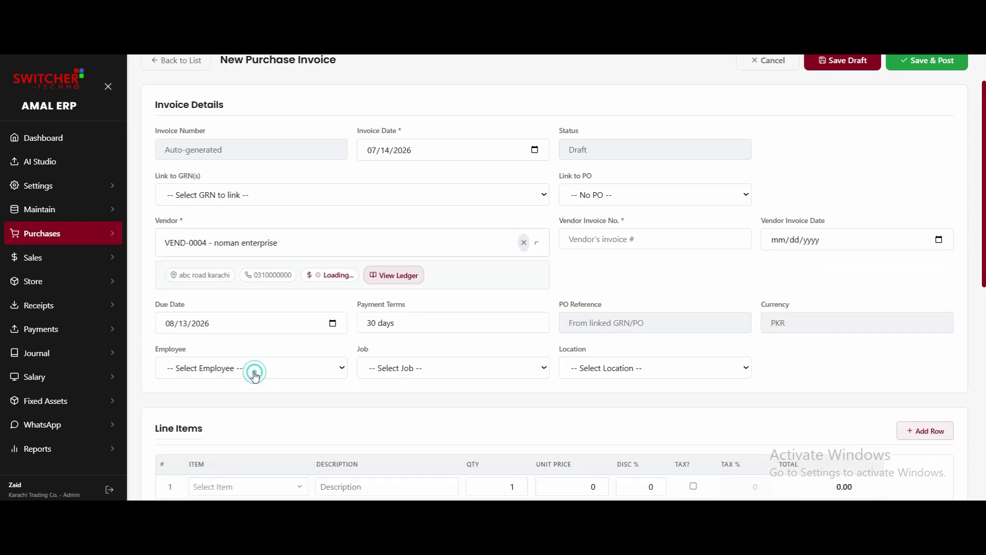
click(665, 248)
text(575)
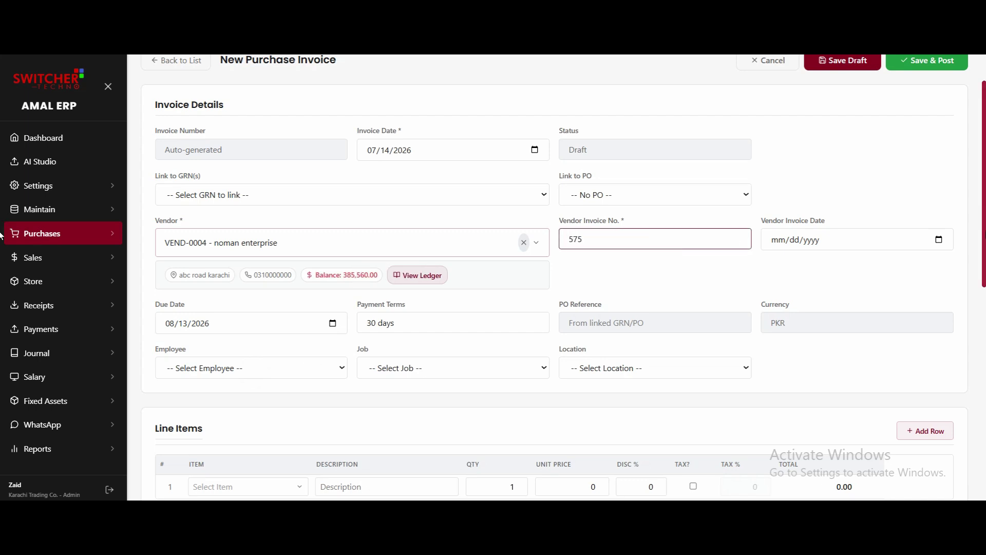
- Add IPHONE 17 PRO MAX as the first line item of the purchase invoice
scroll(330, 306, down, 4)
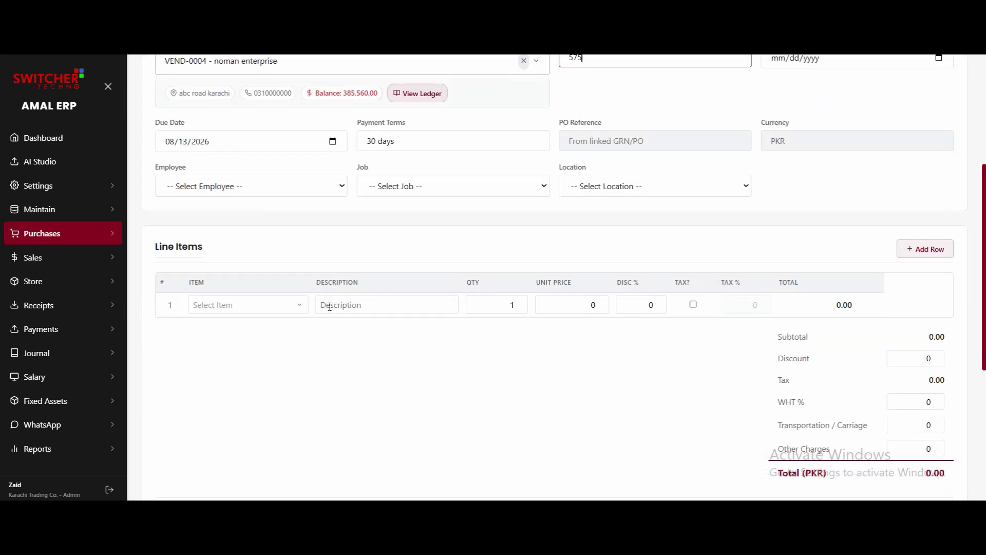
click(248, 306)
text(IP)
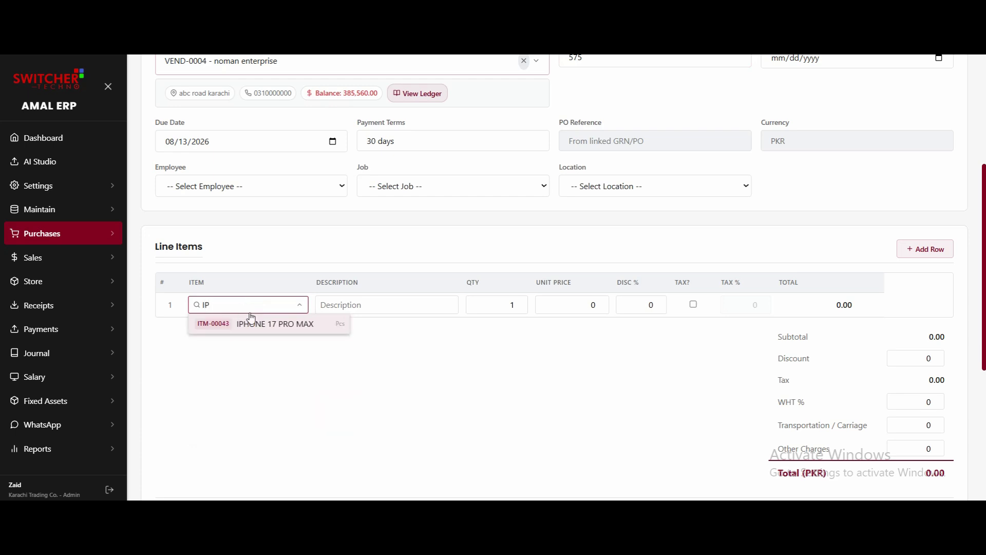
click(260, 336)
click(243, 306)
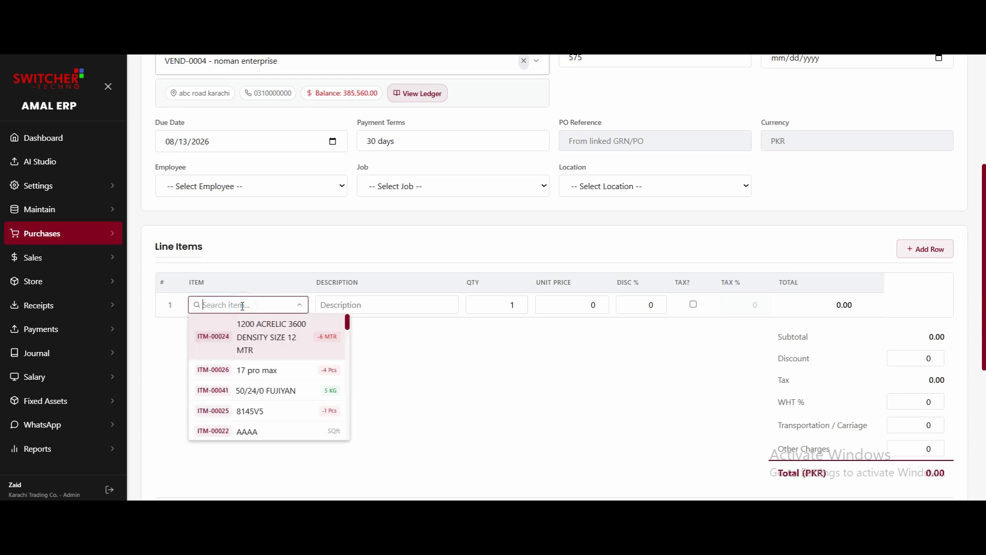
text(IP)
key(Return)
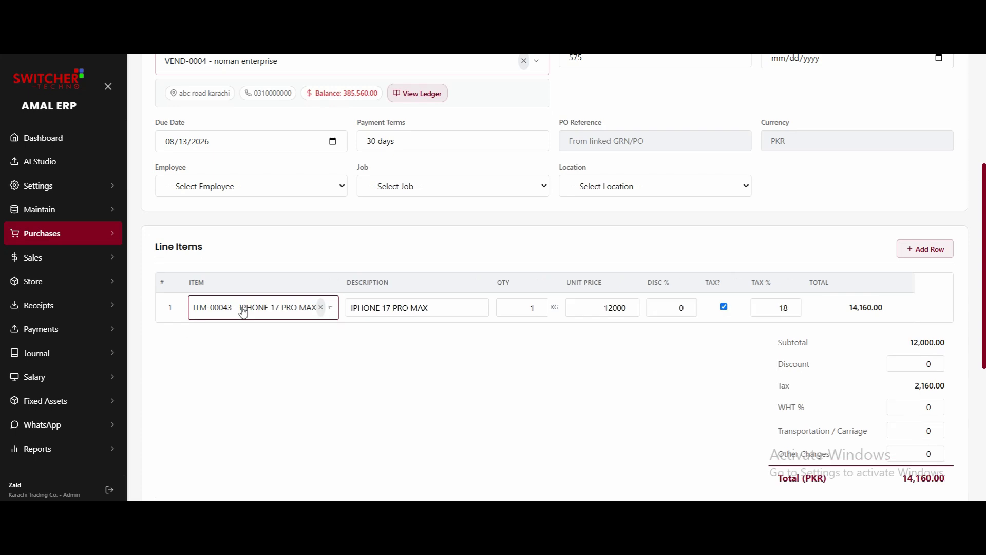
- Set the line item's quantity to 6 and remove the tax from that line
double_click(515, 305)
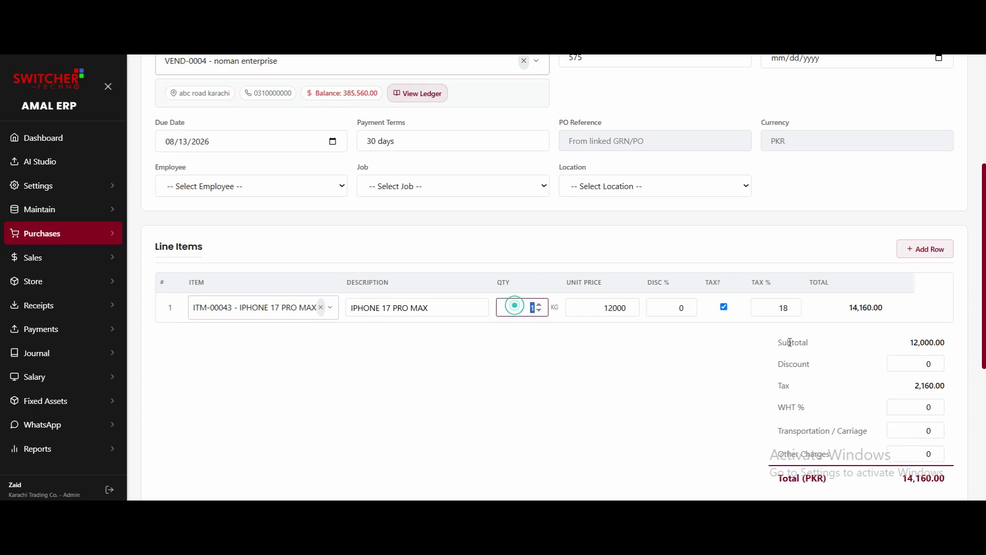
text(6)
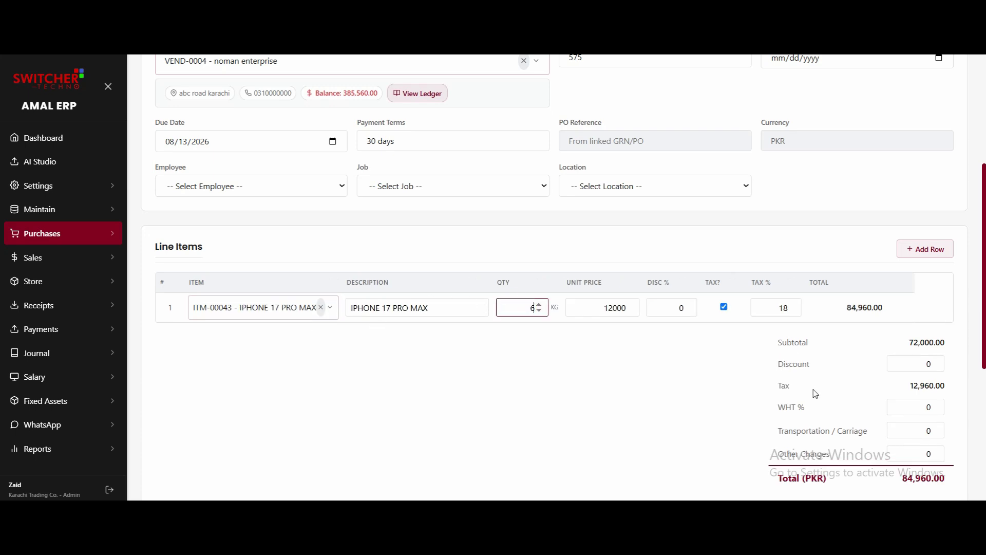
double_click(599, 307)
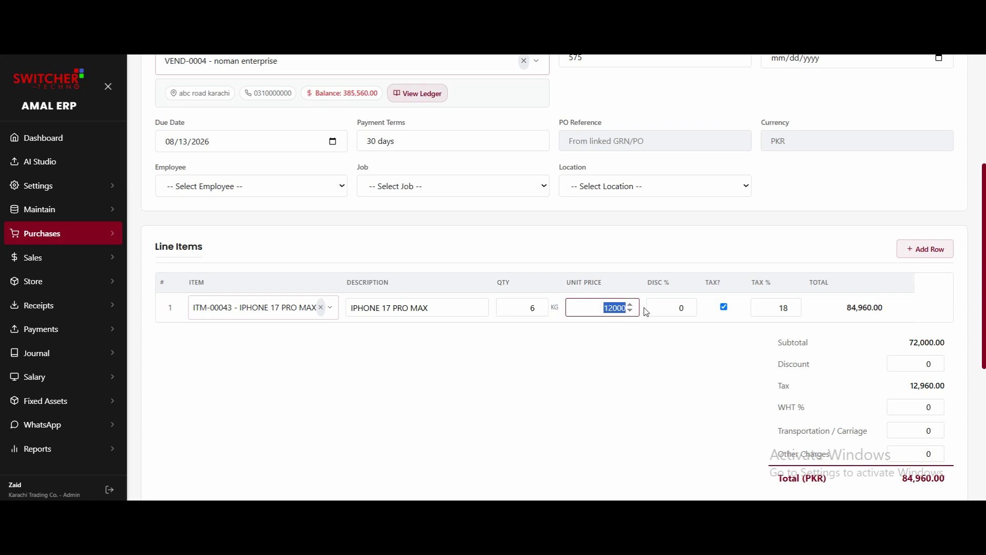
double_click(857, 307)
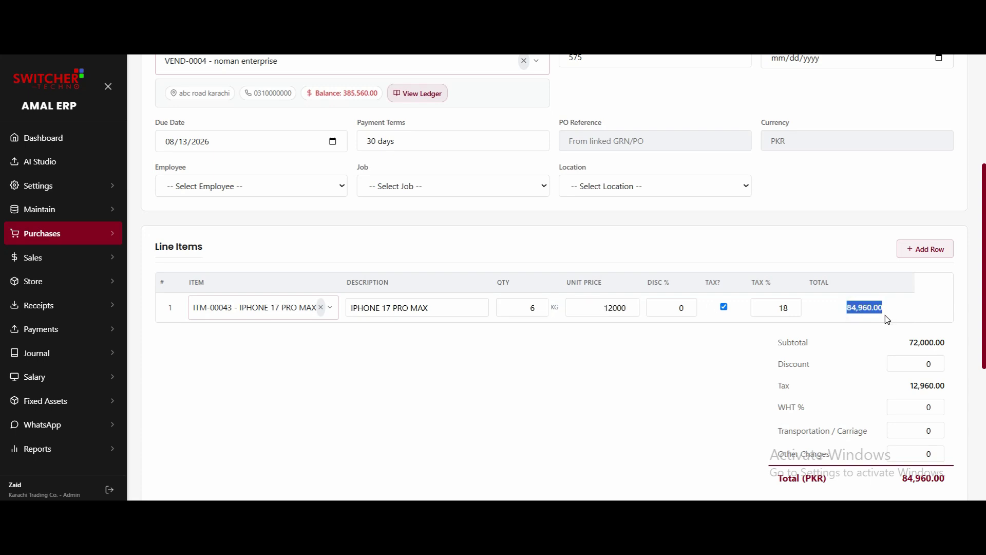
scroll(983, 333, down, 1)
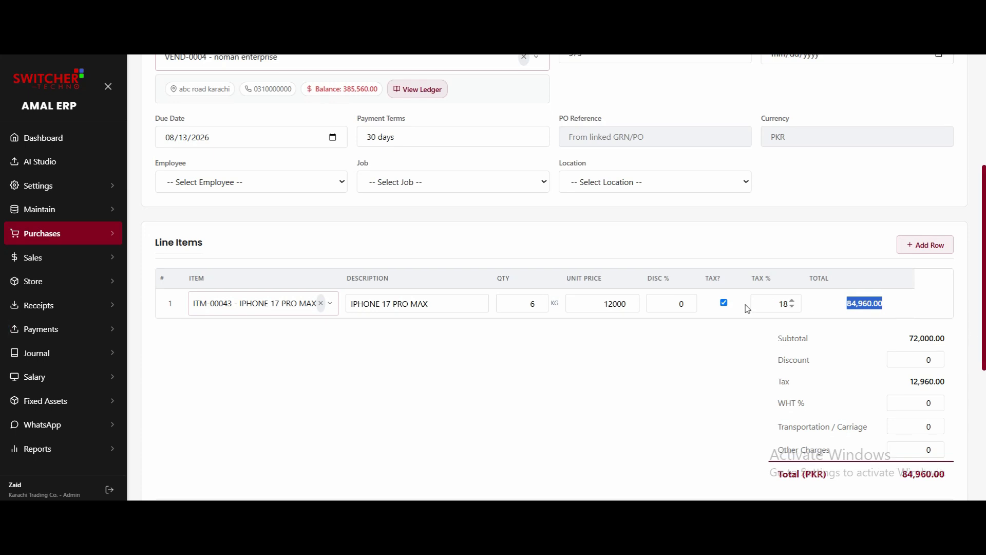
click(724, 303)
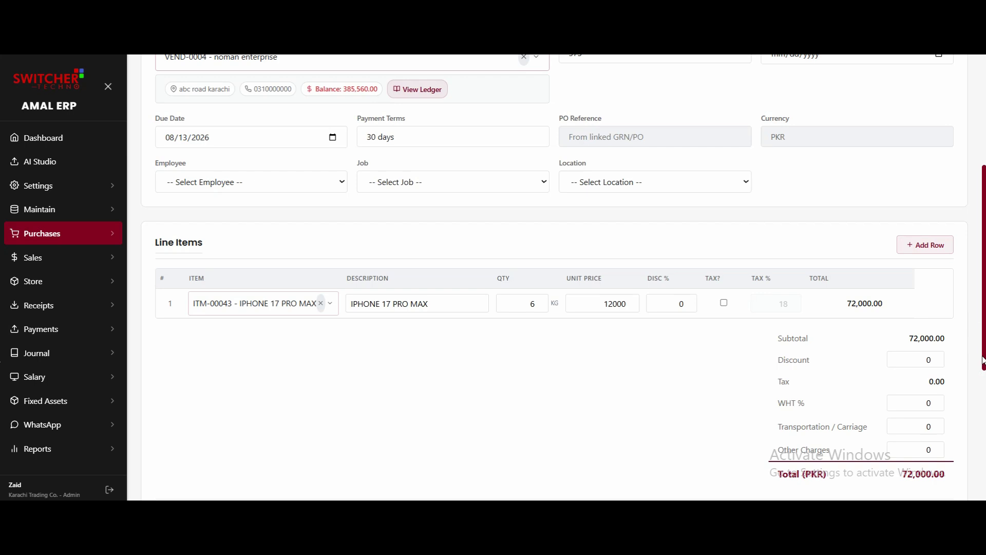
drag(983, 360, 981, 198)
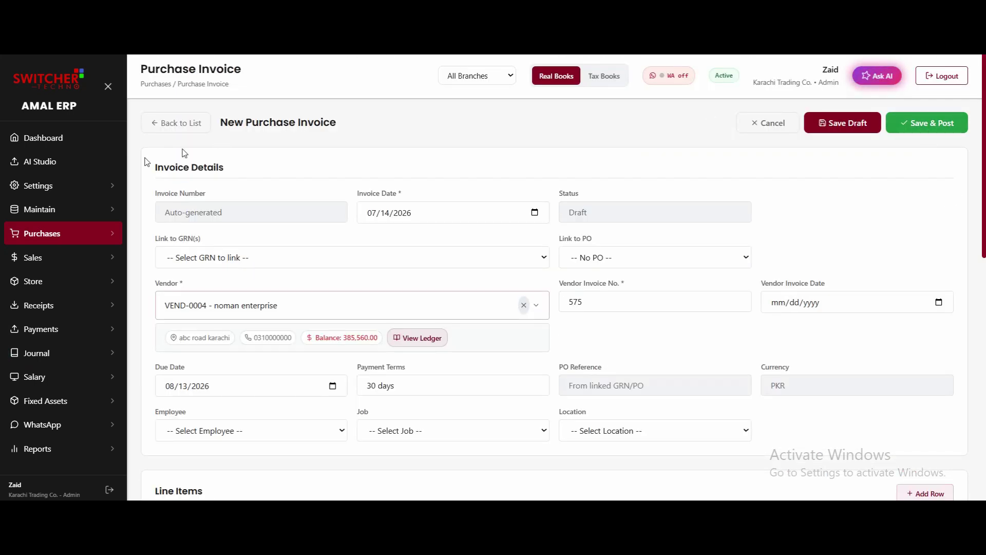
- View the sale invoices list of the sales module and open the POS 1 screen
mouse_move(84, 260)
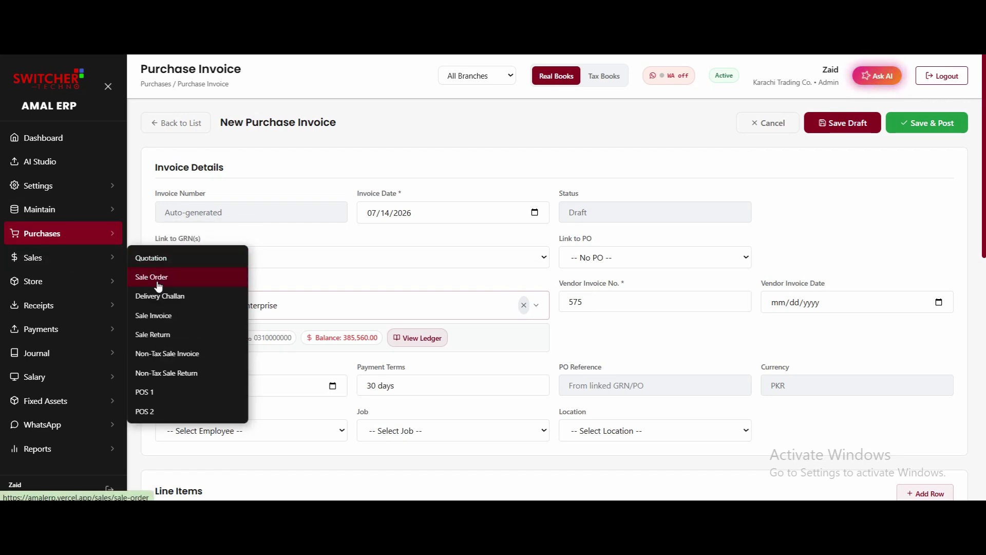
click(150, 321)
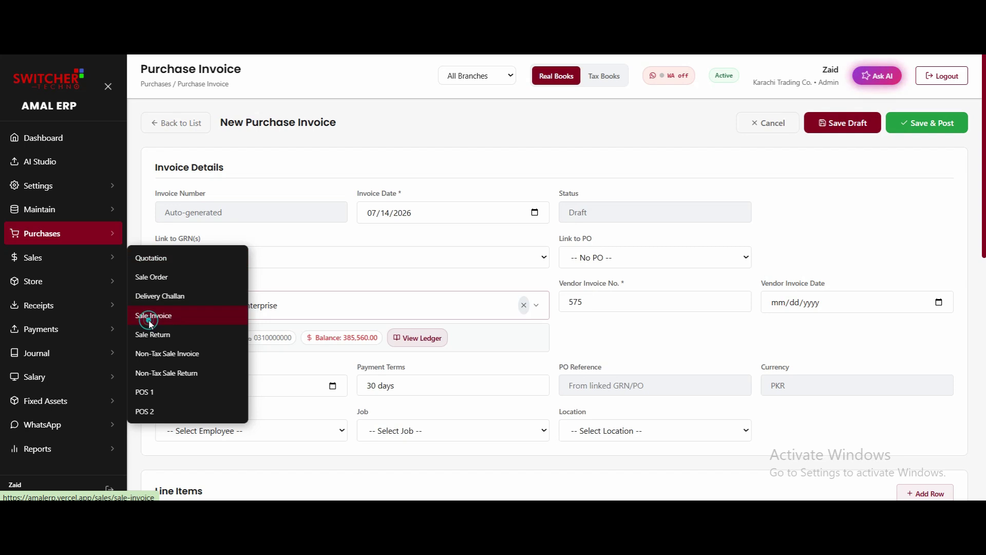
click(98, 257)
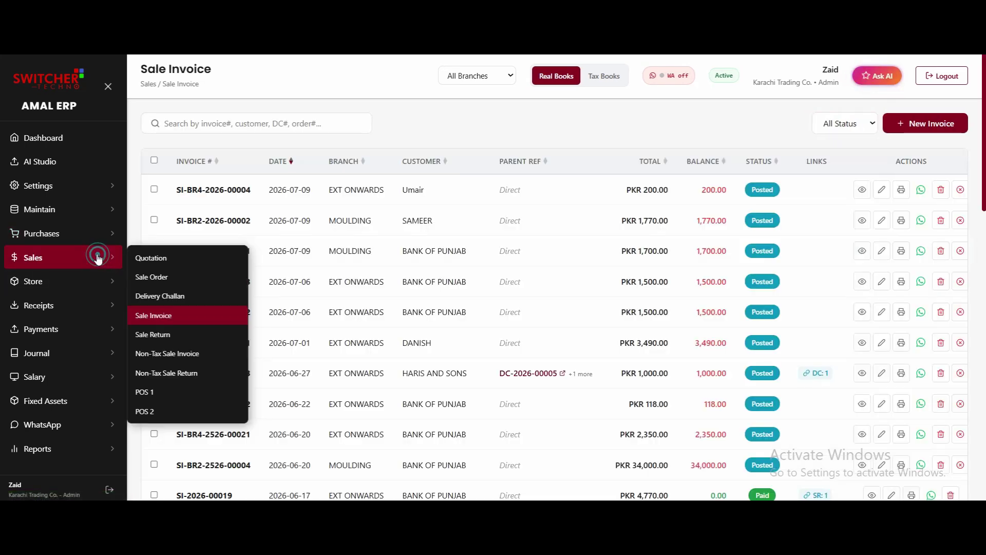
click(153, 393)
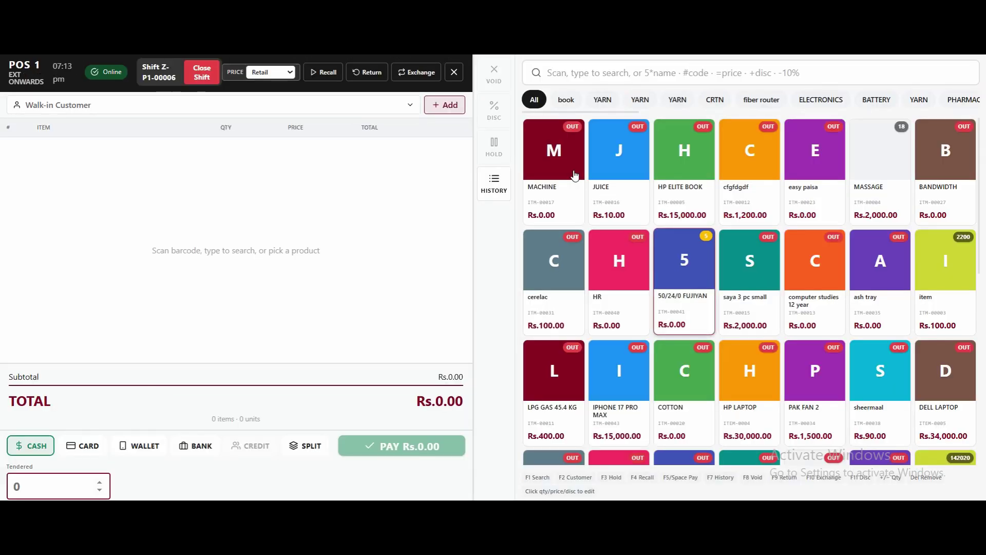
- Try the book category filter, return to all products, and add HP ELITE BOOK, HR, saya 3 pc small, computer studies 12 year and ash tray
click(576, 102)
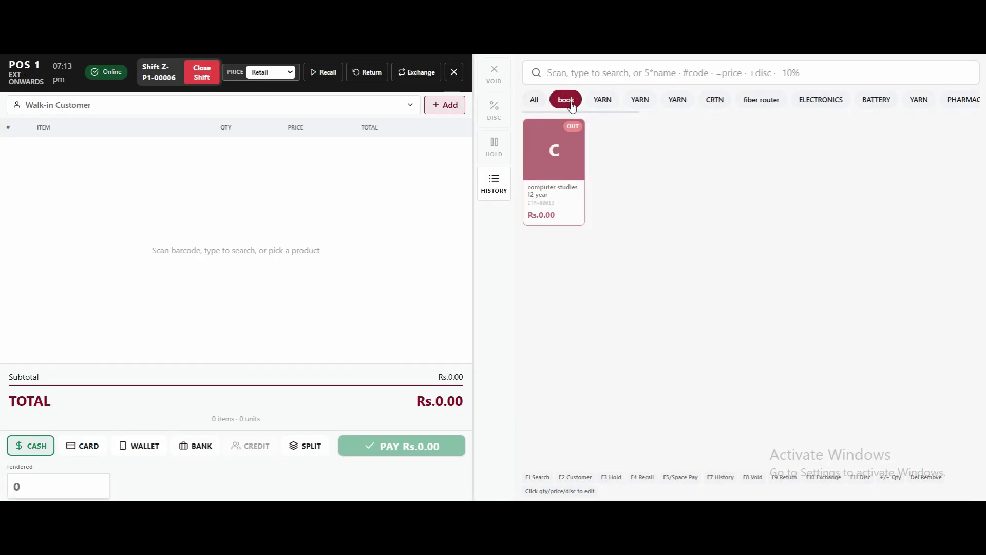
click(544, 107)
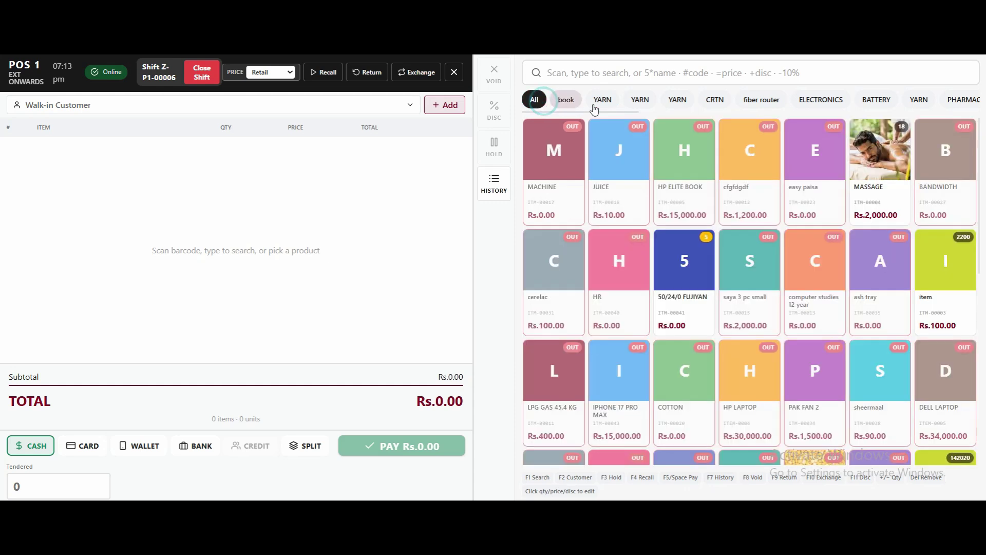
click(673, 191)
click(614, 291)
click(762, 291)
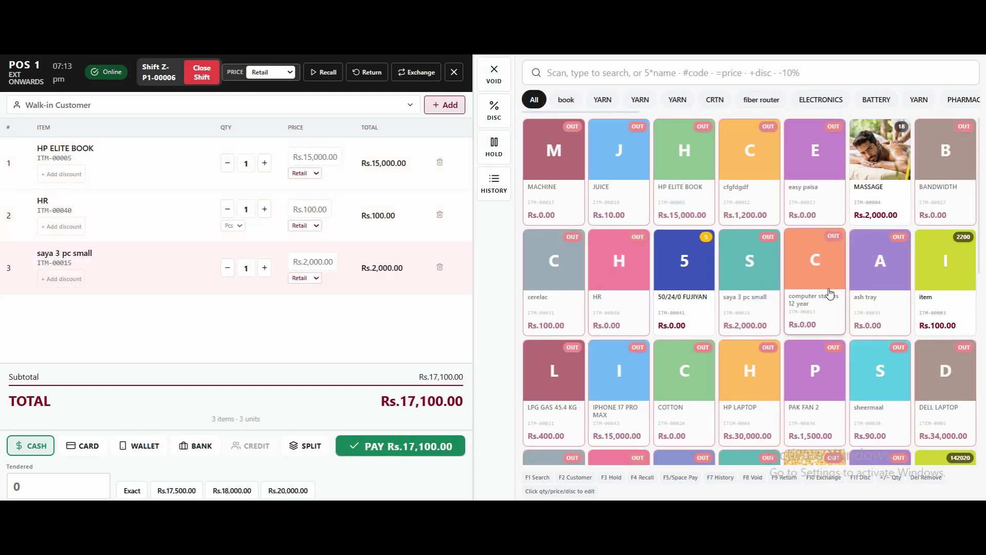
click(828, 288)
click(907, 290)
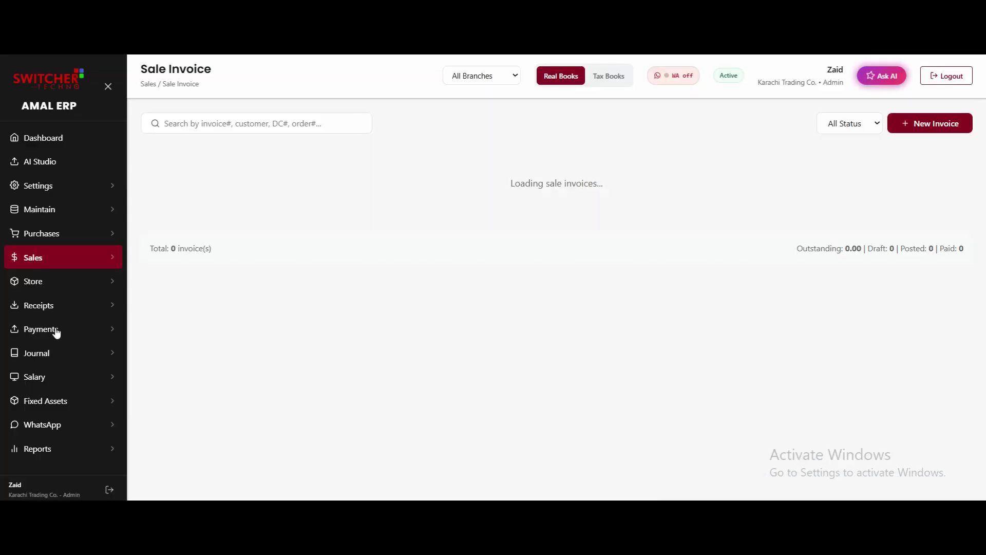
- Examine the functions offered under Store, Receipts, Payments, Journal, Salary, Fixed Assets and WhatsApp
click(48, 289)
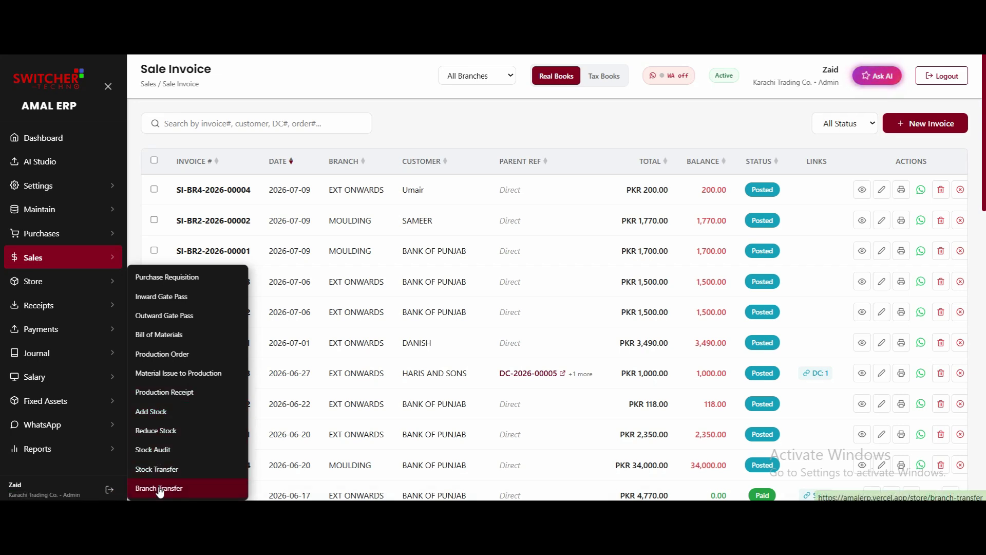
click(95, 303)
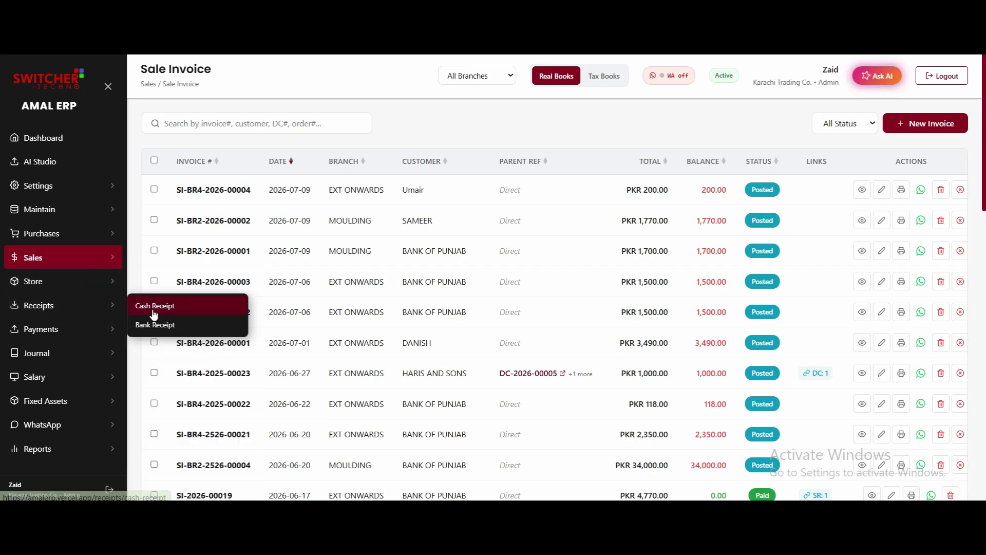
click(82, 324)
click(84, 353)
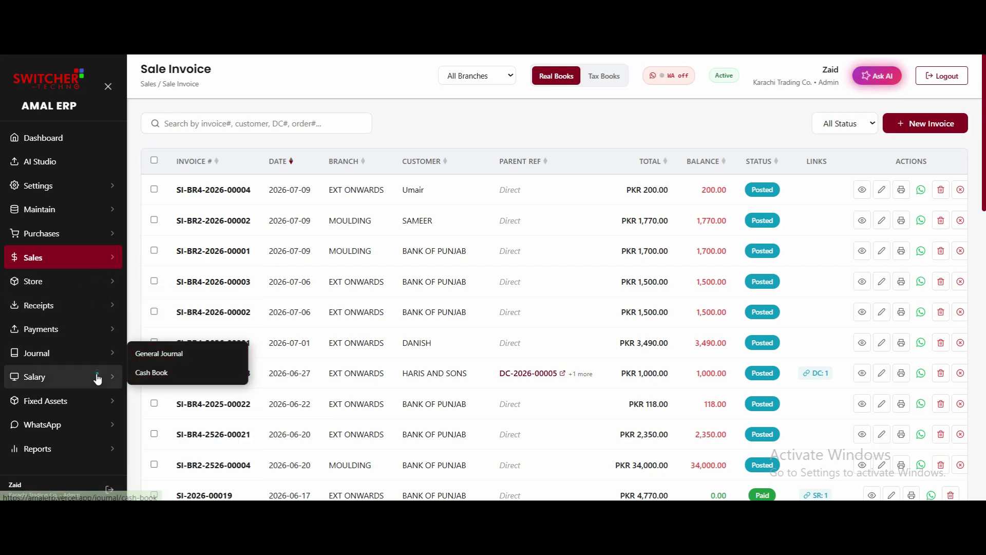
click(36, 377)
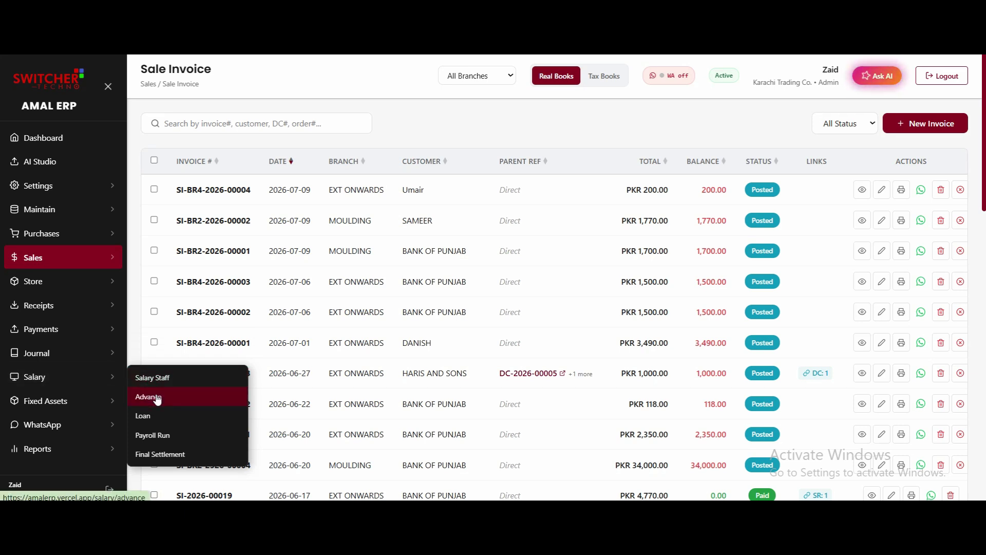
click(76, 353)
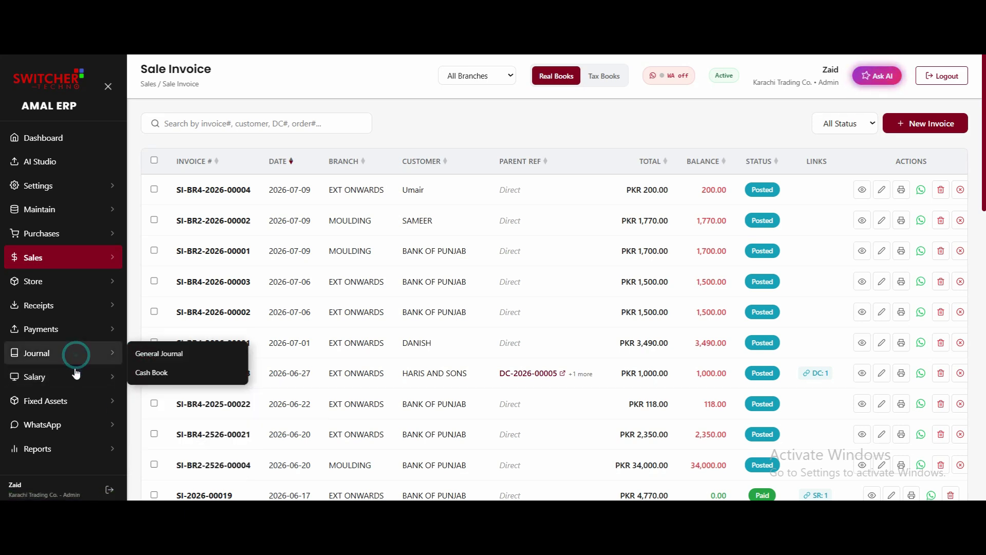
click(75, 374)
click(75, 399)
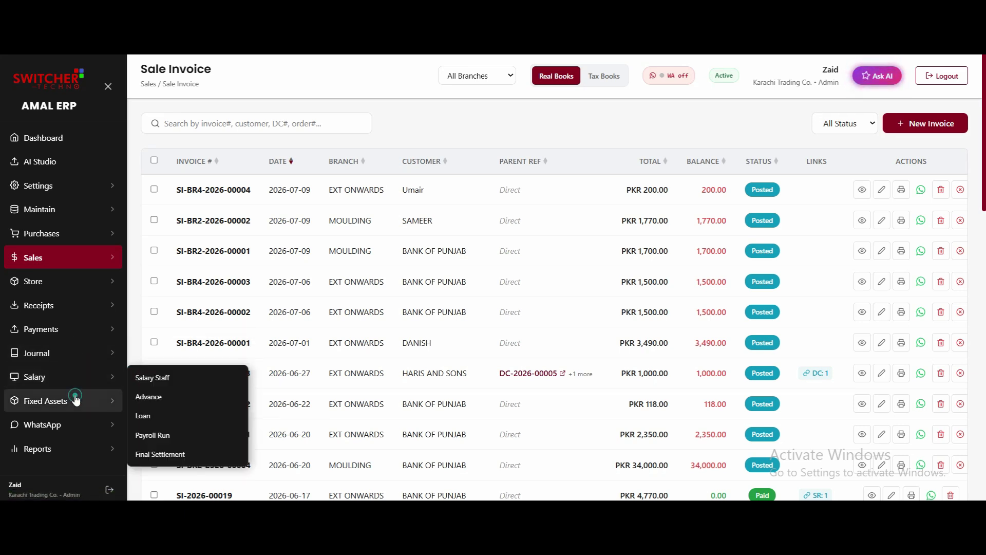
click(80, 424)
- Look over the available main and purchase reports and open the Purchase Register
click(94, 457)
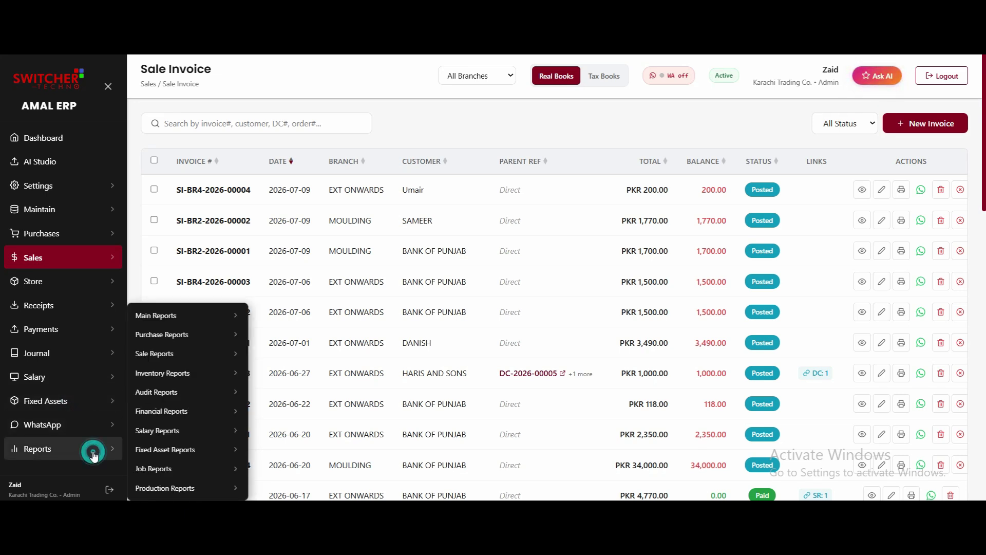
click(176, 319)
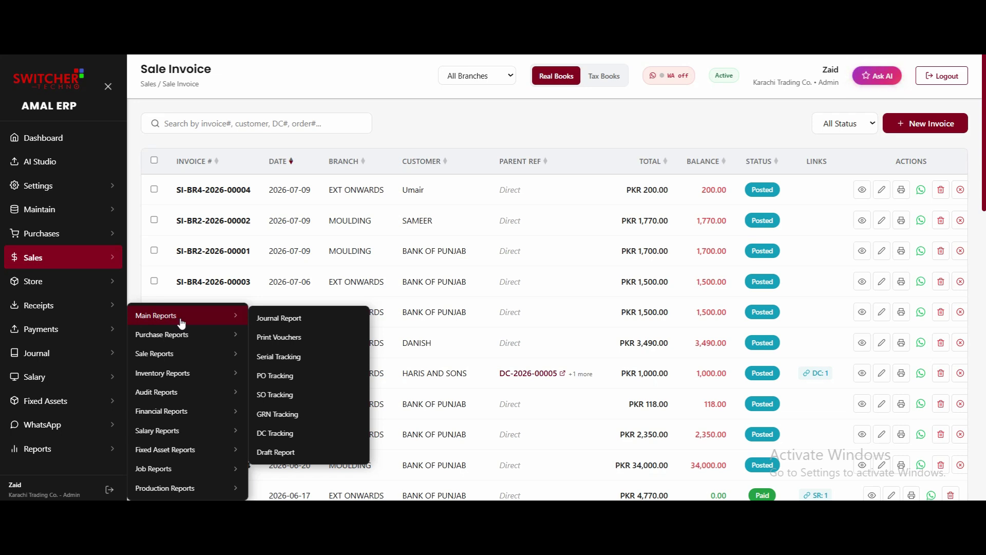
click(185, 336)
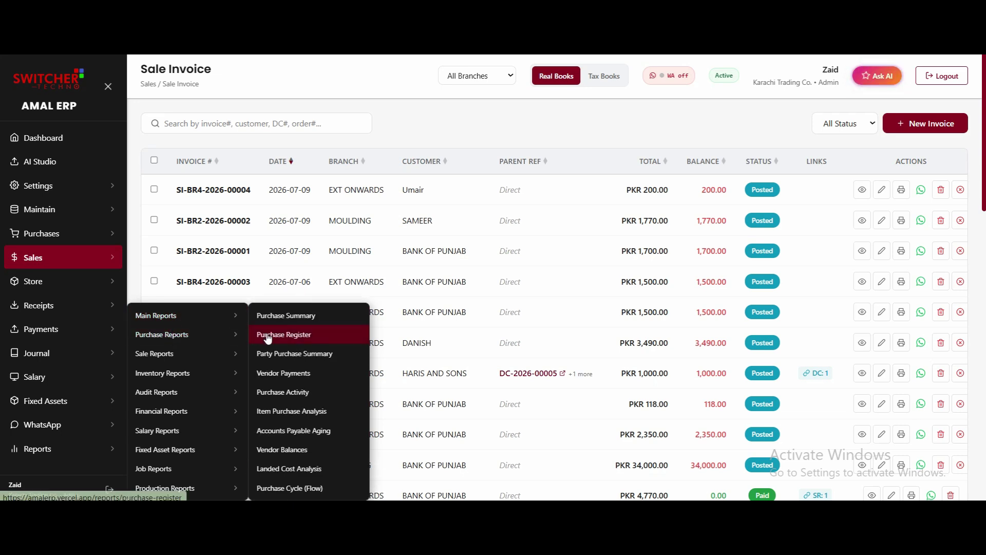
click(266, 335)
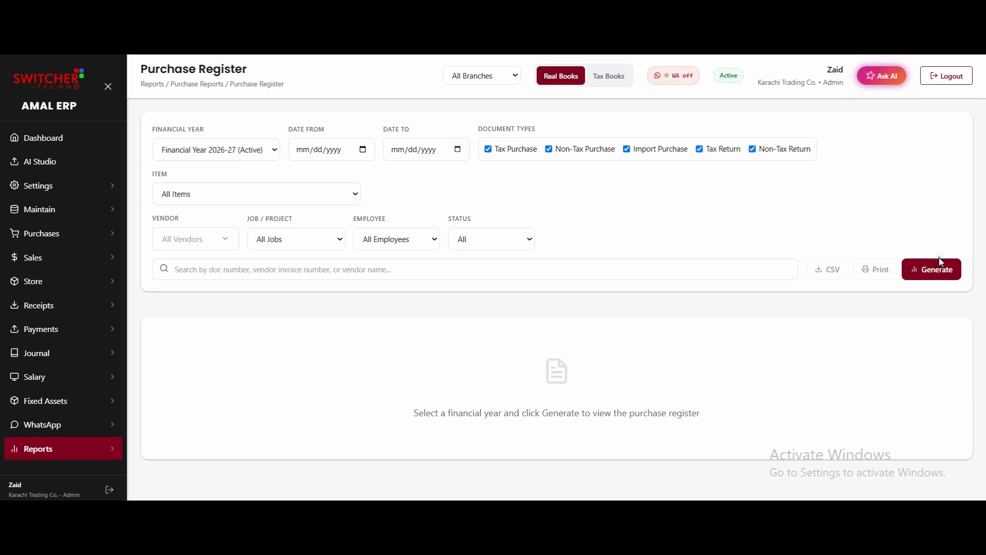
- Generate the Purchase Register for Financial Year 2026-27 and review its documents from start to end
click(937, 264)
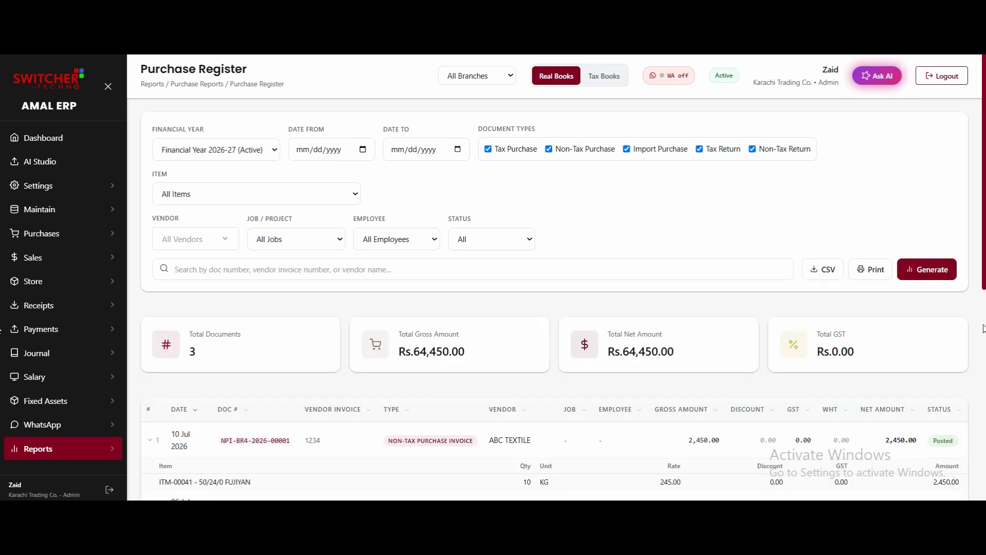
scroll(983, 329, down, 8)
scroll(2, 217, up, 4)
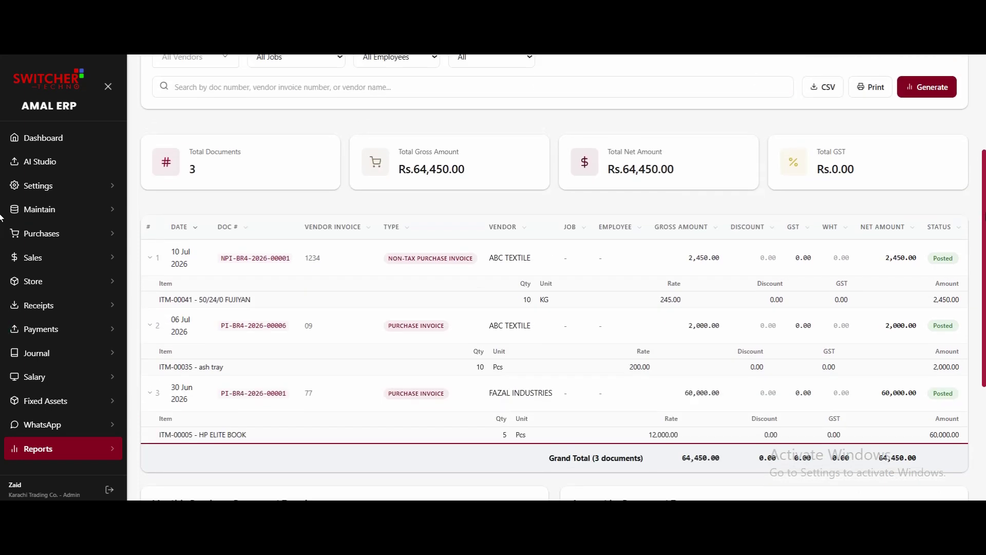
scroll(2, 216, down, 4)
scroll(1, 217, up, 8)
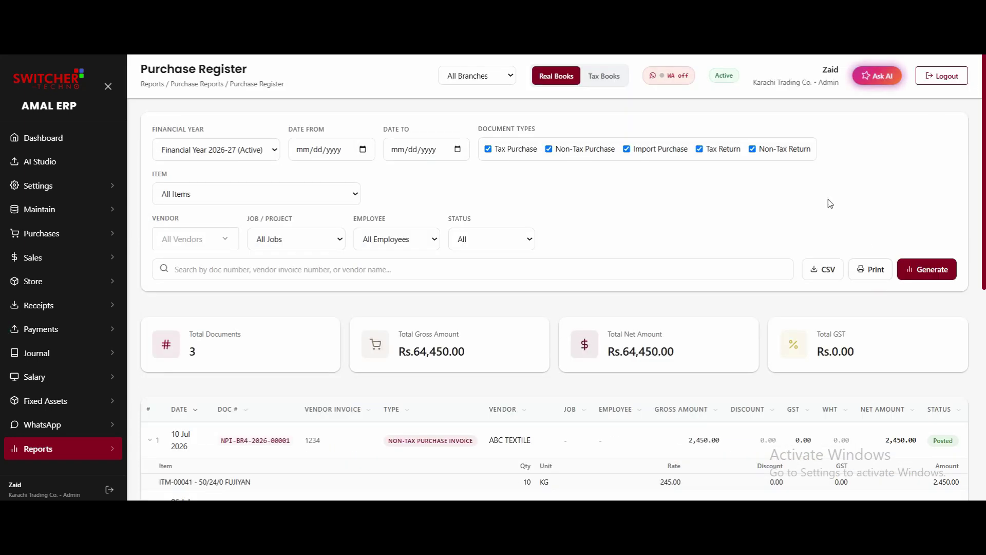
- Exclude Import Purchase, Non-Tax Purchase and Tax Purchase from the Purchase Register's document types
click(627, 150)
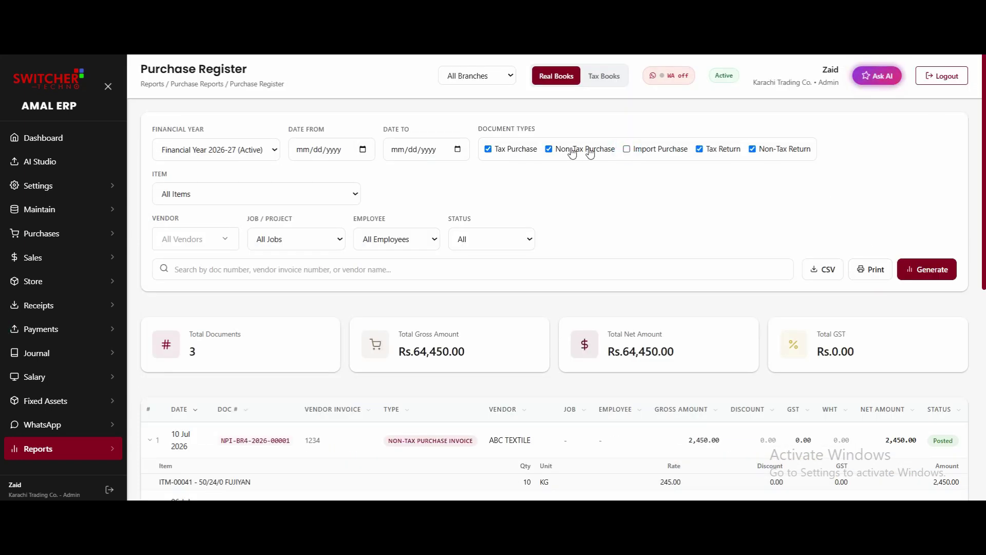
click(559, 149)
click(513, 149)
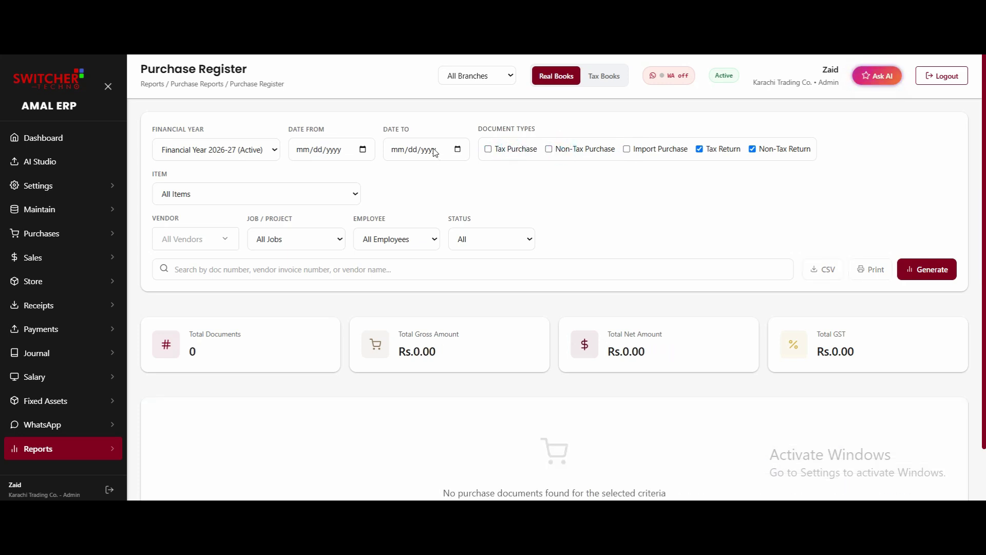
- Inspect the start-date calendar and the item filter choices of the Purchase Register without changing either
click(362, 149)
click(362, 150)
click(362, 149)
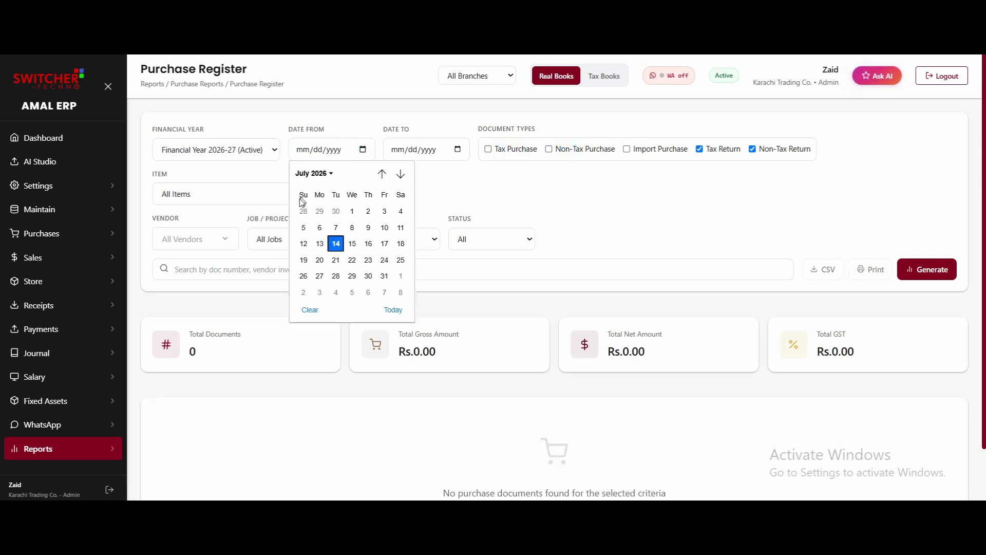
click(244, 199)
click(243, 199)
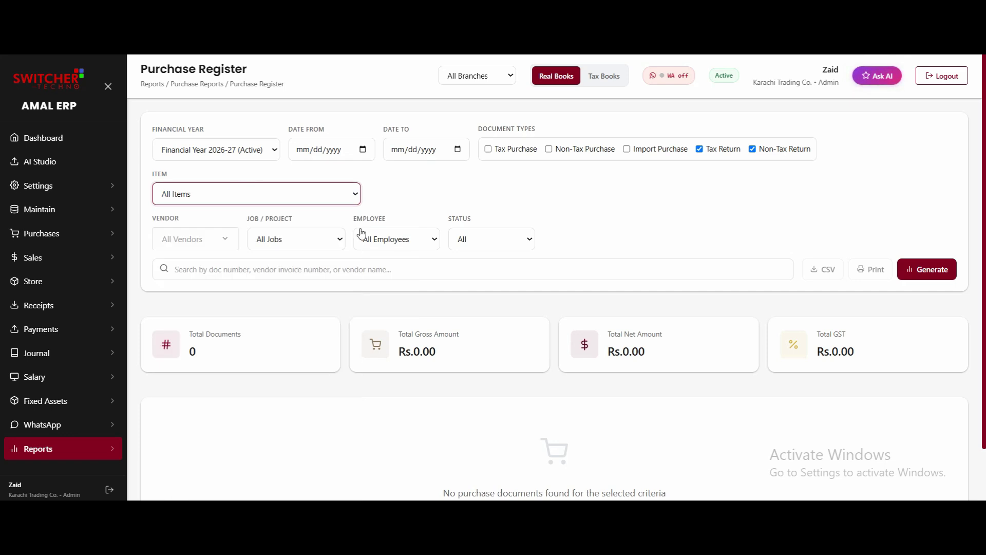
- Look over the production, job, fixed asset, salary and financial report categories and open the Cash Flow Statement
click(70, 457)
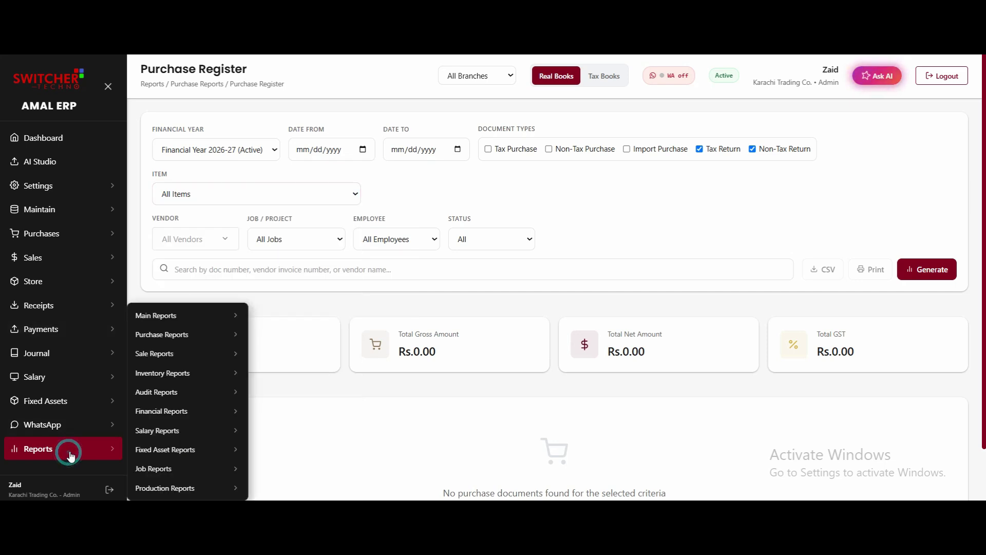
click(147, 483)
click(174, 470)
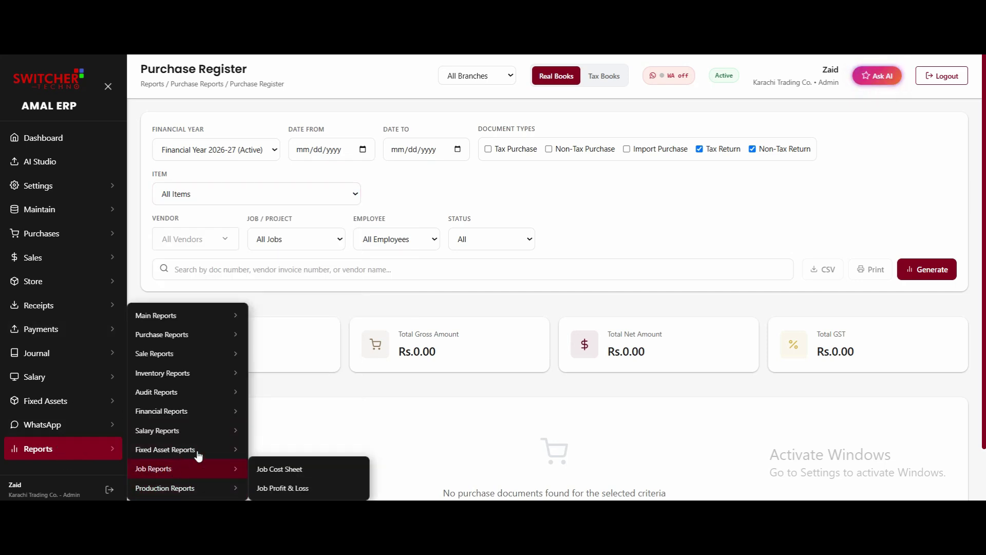
click(200, 450)
click(208, 427)
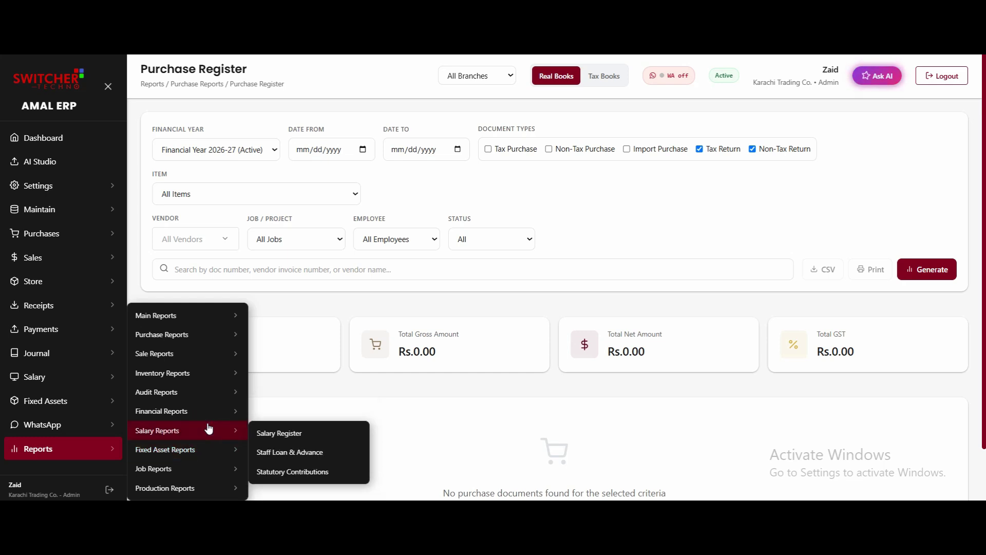
click(211, 413)
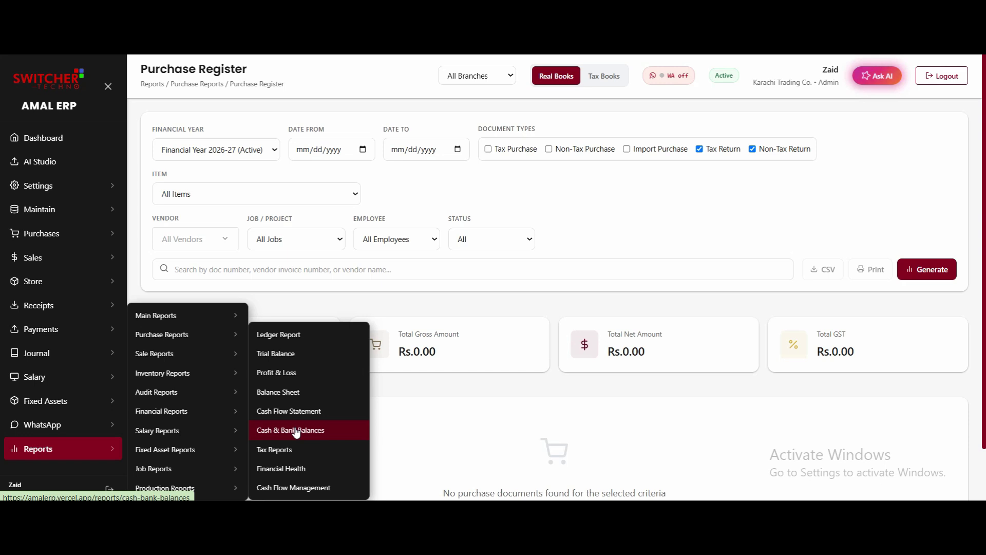
click(292, 411)
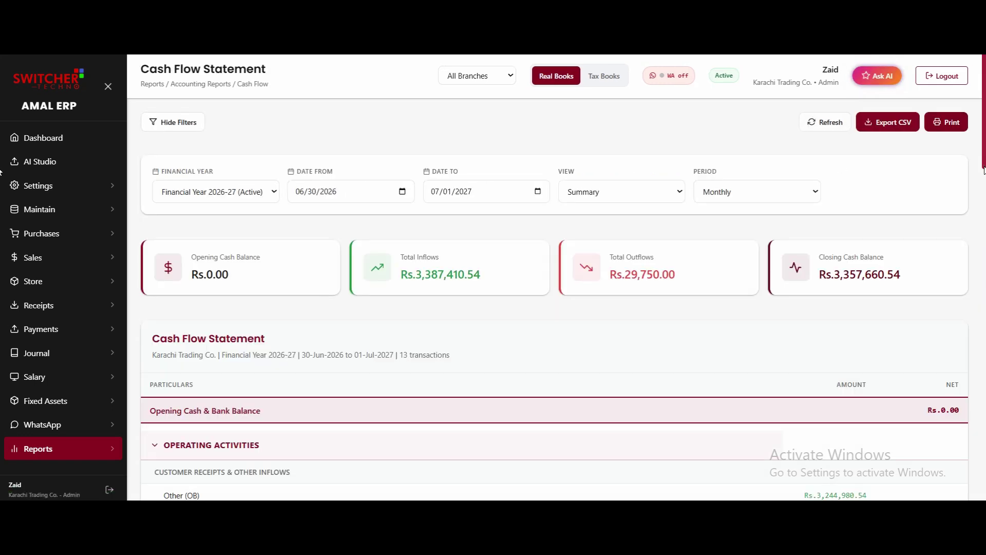
- Review the Cash Flow Statement through to its Cash Flow Waterfall chart, and return to the Dashboard
drag(983, 170, 982, 256)
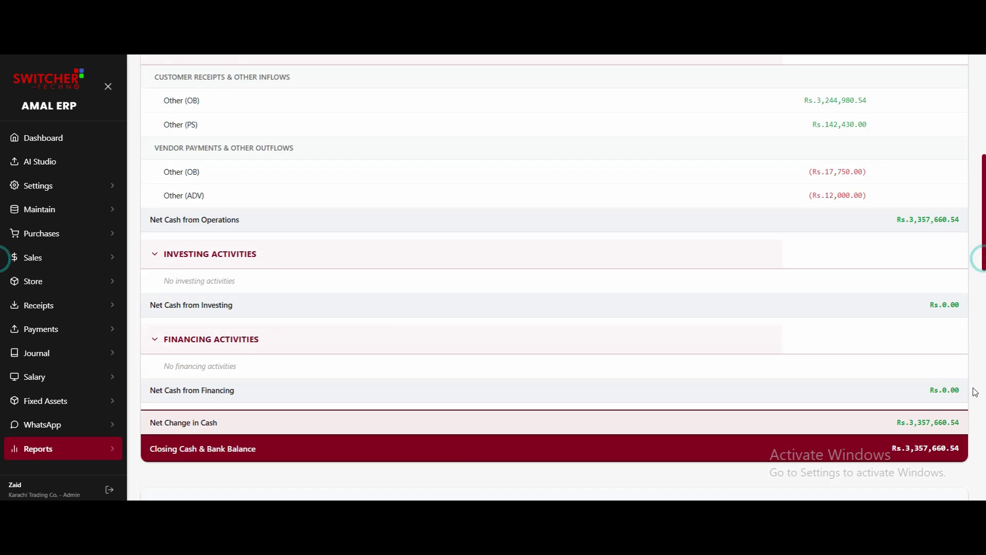
drag(982, 382, 982, 383)
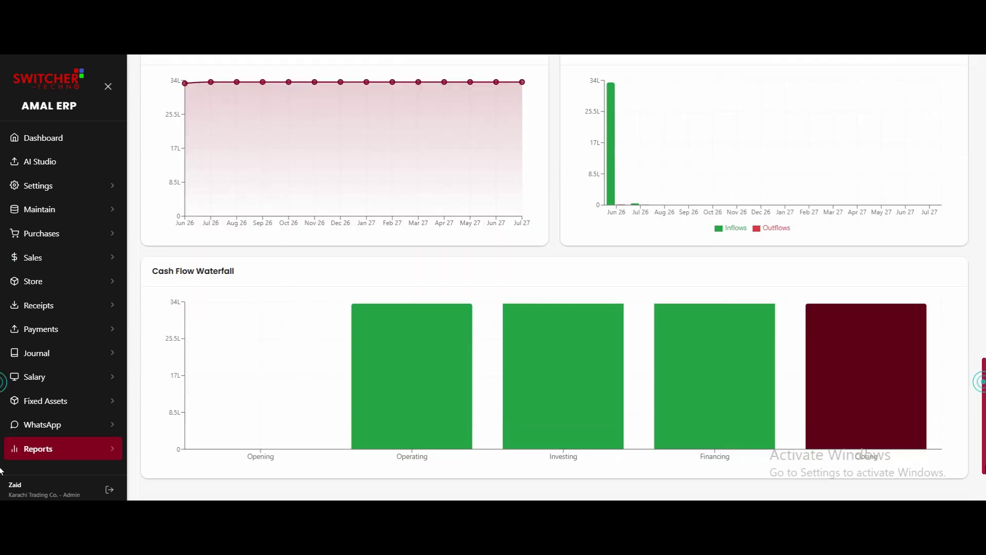
key(Home)
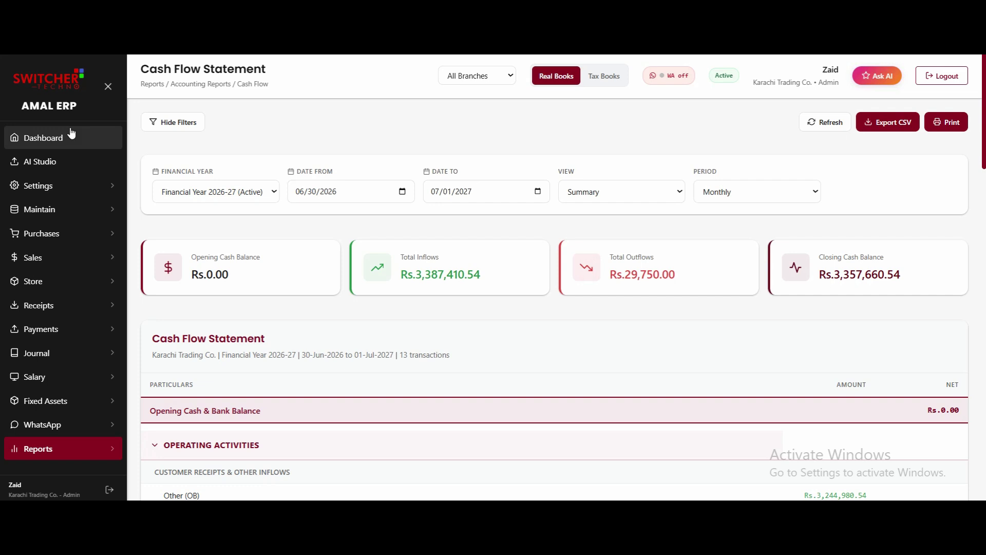
click(72, 134)
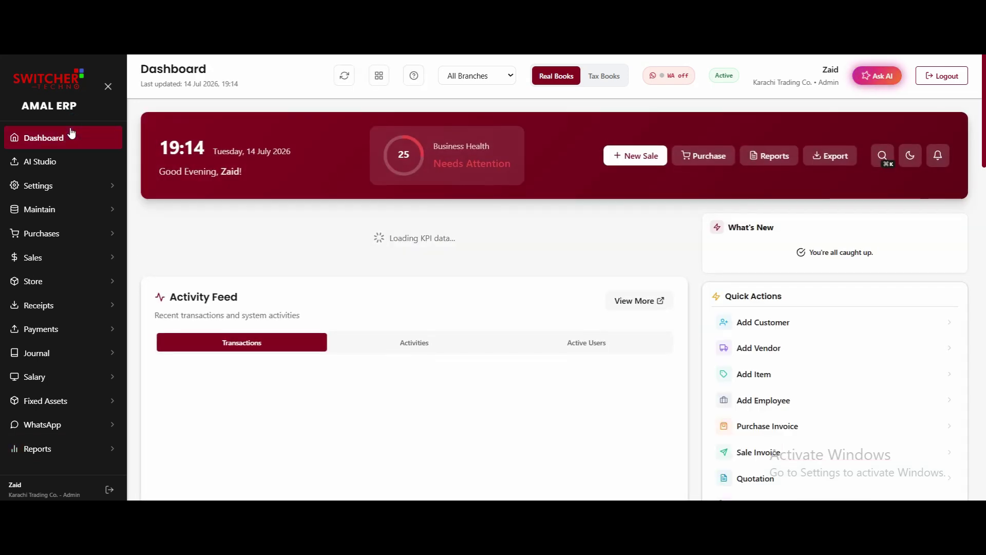